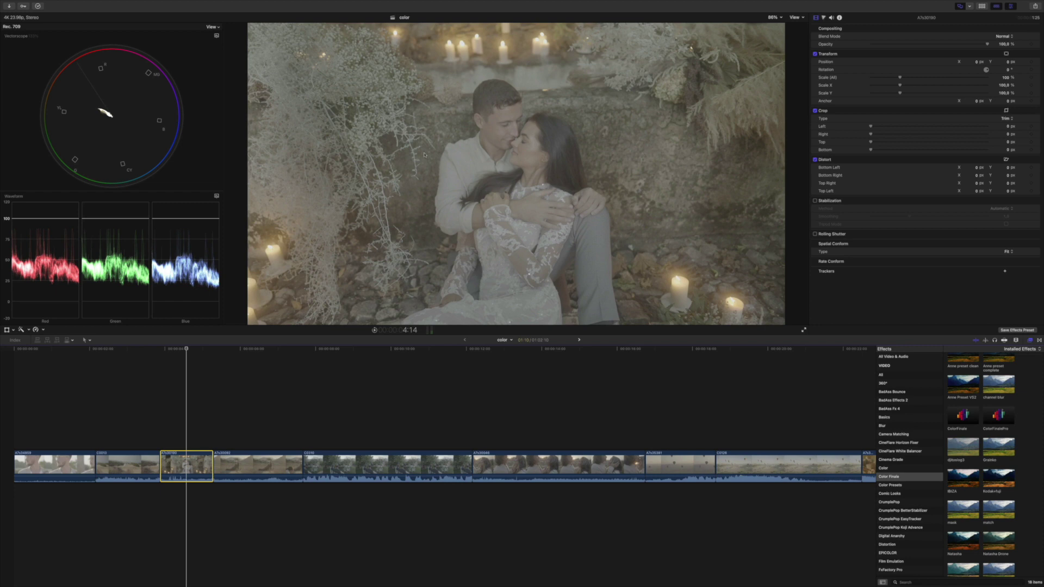
Apply Color Finale Pro to the selected clip and correct it with exposure -0.38, contrast 60, pivot -11, slightly cooler temperature, saturation 1.28 and sharpness -84
double_click(997, 416)
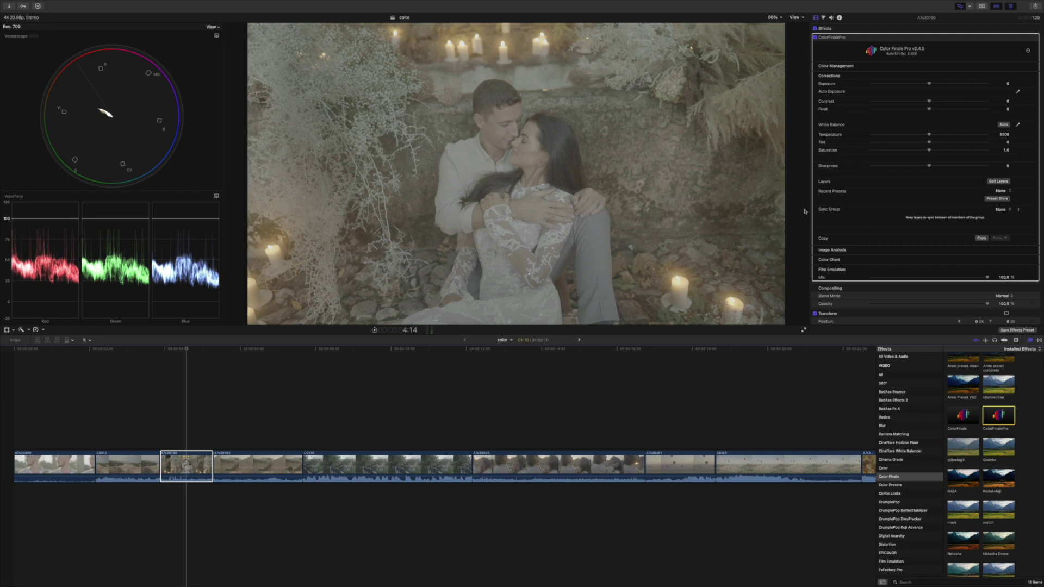
mouse_move(929, 102)
mouse_down()
mouse_move(961, 105)
mouse_move(925, 84)
mouse_up()
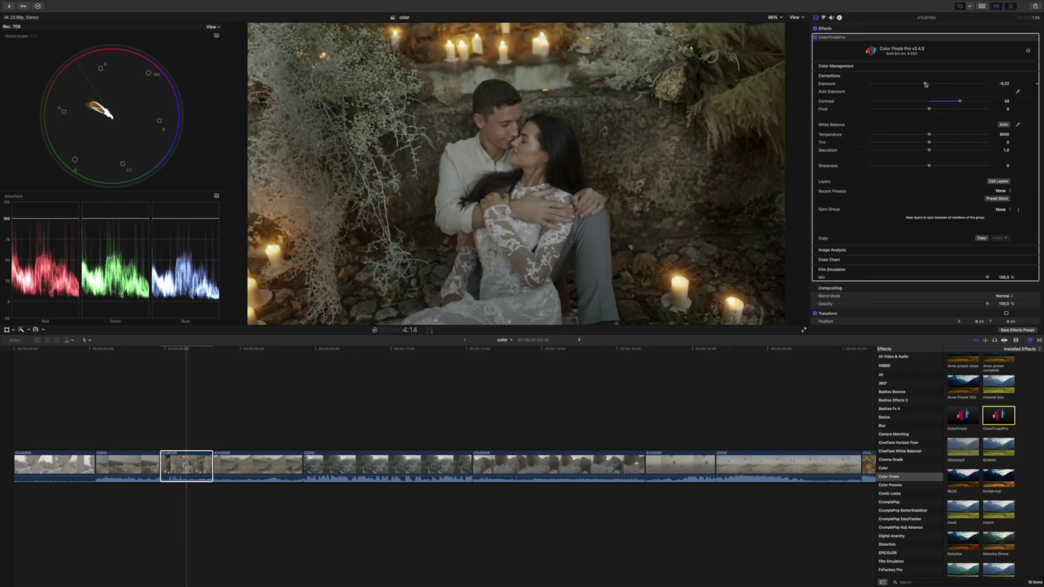
mouse_move(929, 150)
mouse_down()
mouse_move(947, 152)
mouse_move(927, 136)
mouse_up()
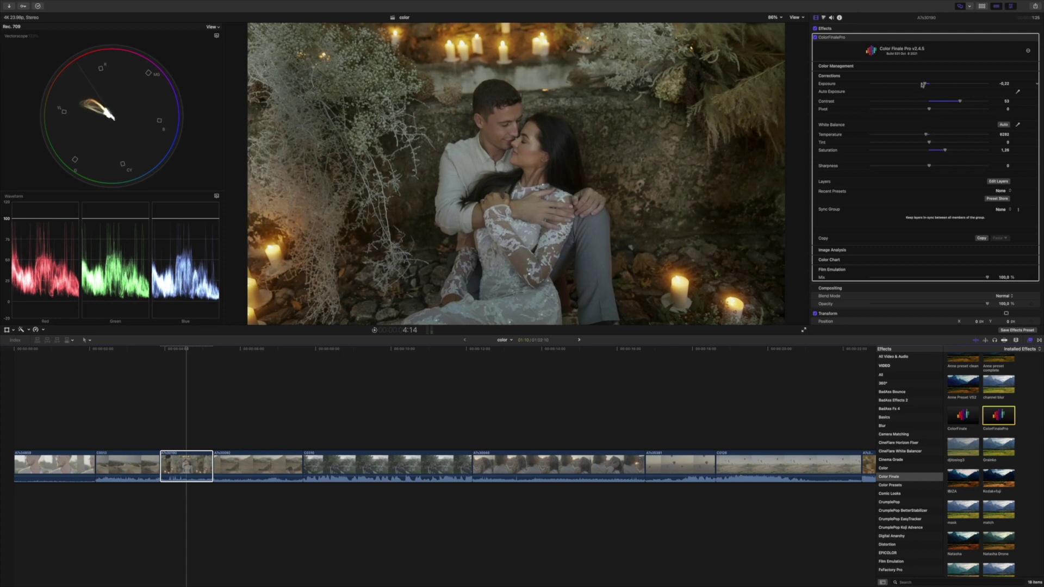
drag(924, 83, 922, 109)
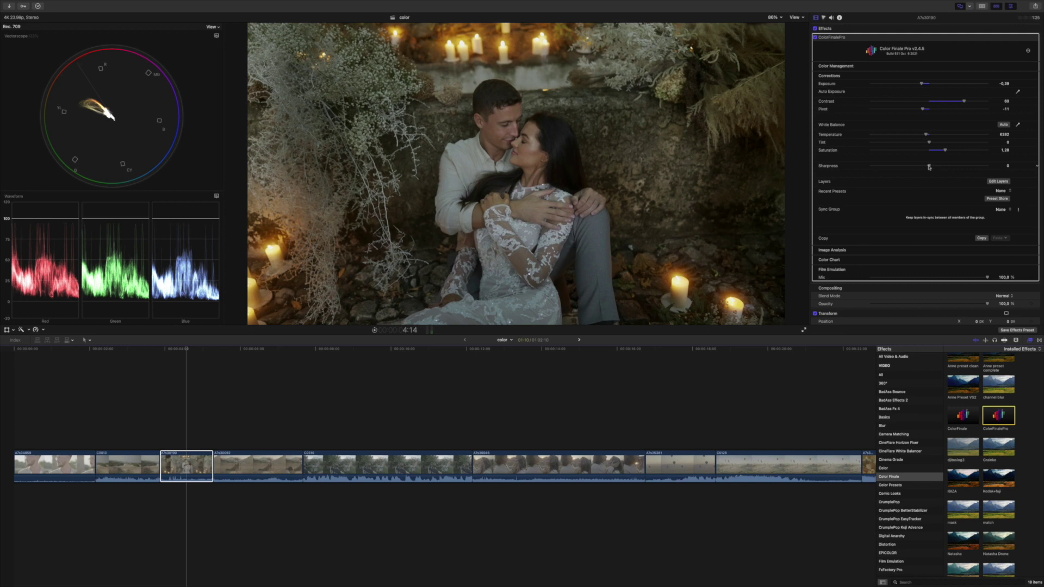
drag(928, 165, 879, 165)
Preview the False Color image analysis on the clip and turn it off again
click(1028, 250)
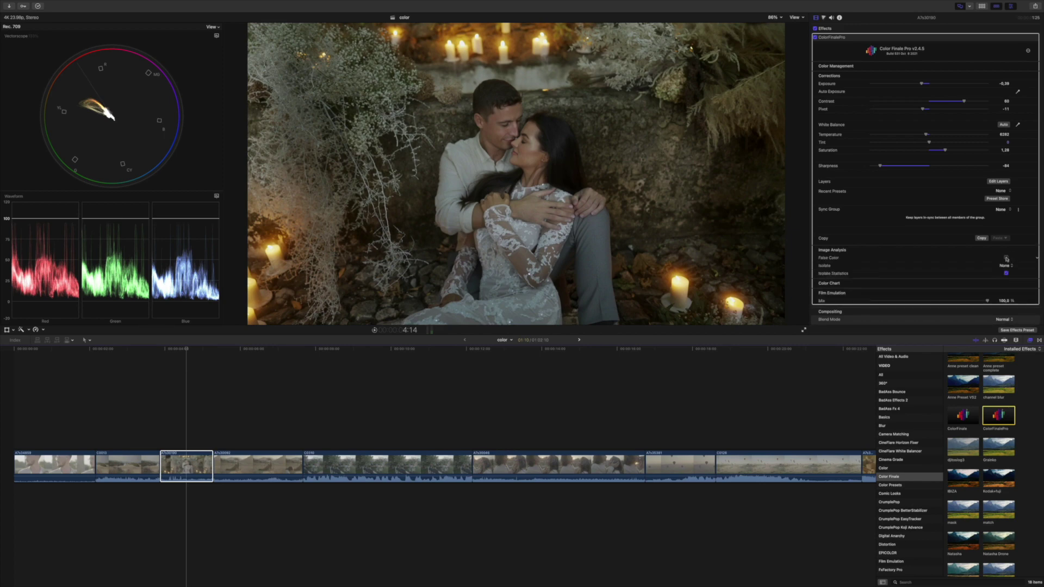
click(1006, 258)
click(1006, 258)
Enable film emulation grain on the clip with grain amount 42, grain size 1.8 and color variation 100
scroll(999, 260, down, 2)
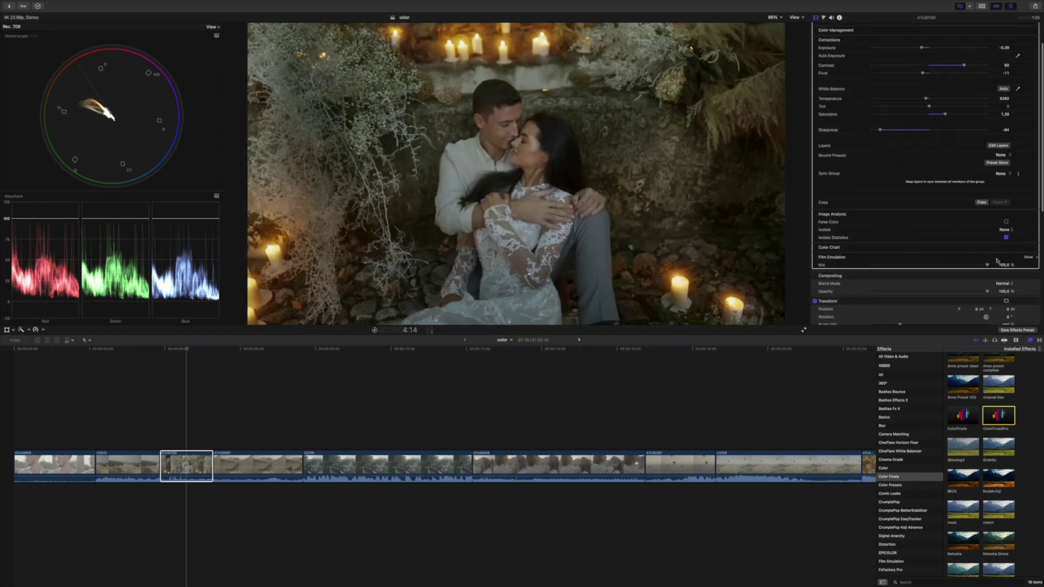
click(1026, 259)
click(1005, 265)
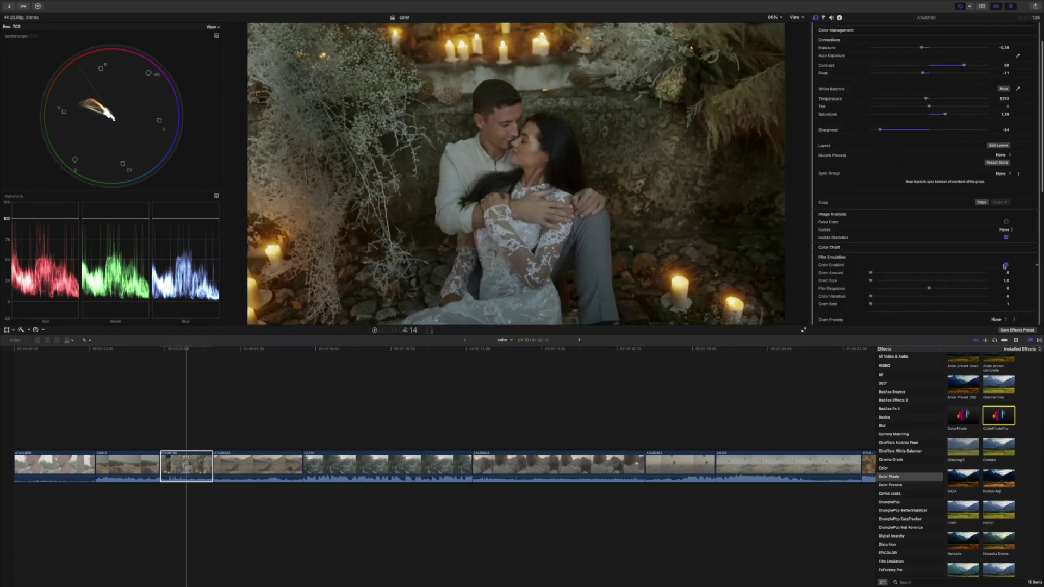
click(919, 272)
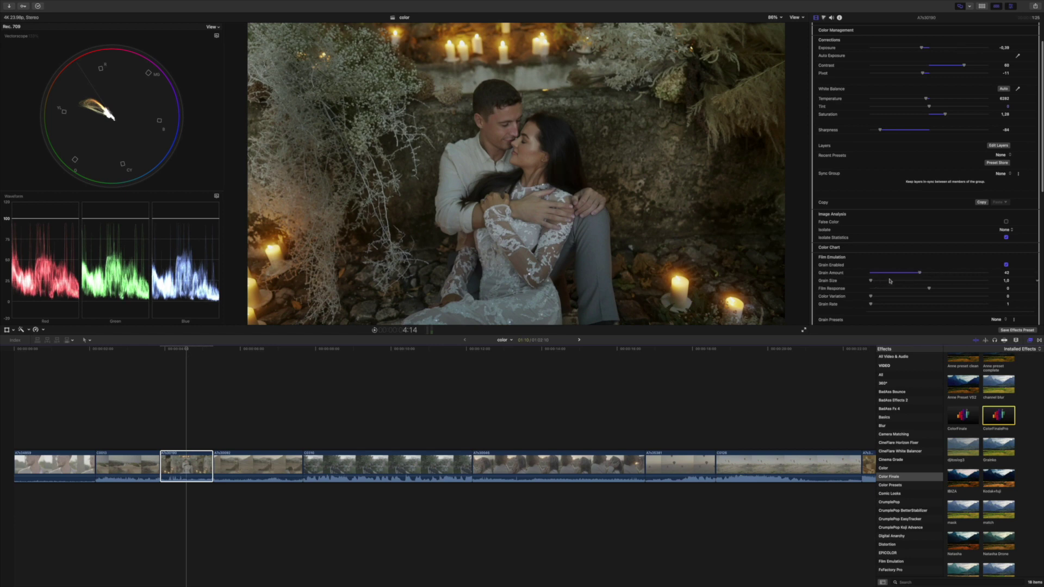
click(888, 281)
drag(922, 297, 987, 296)
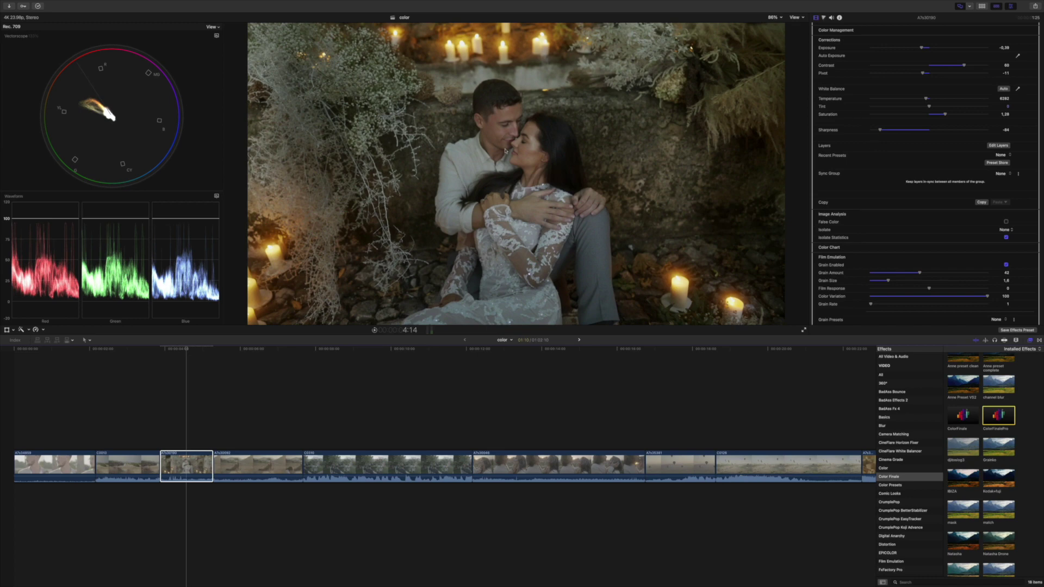
Compare the clip with the Color Finale Pro effect off and on, and delete the effect from the clip
scroll(853, 100, up, 3)
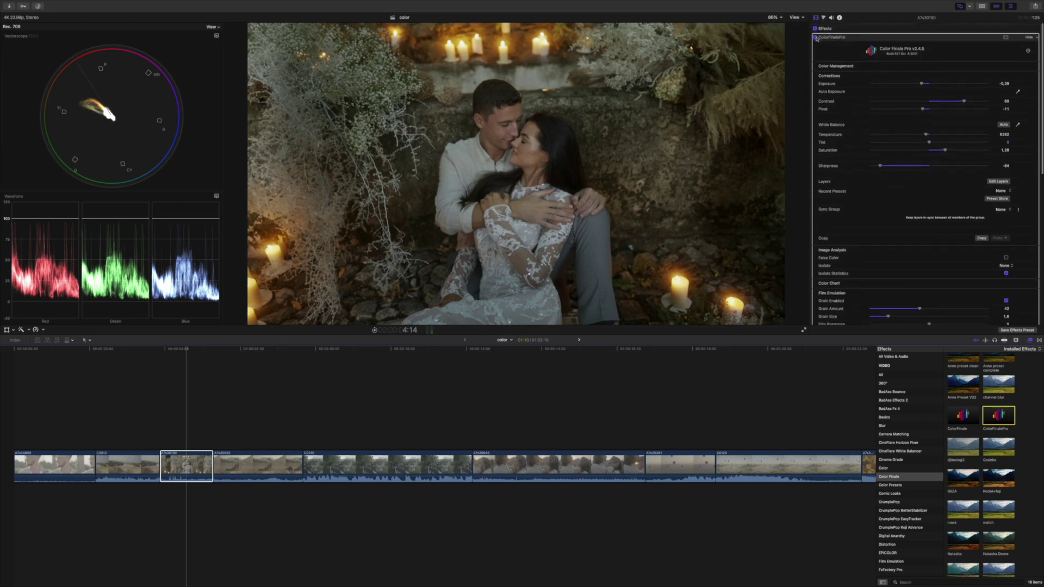
click(816, 37)
click(815, 37)
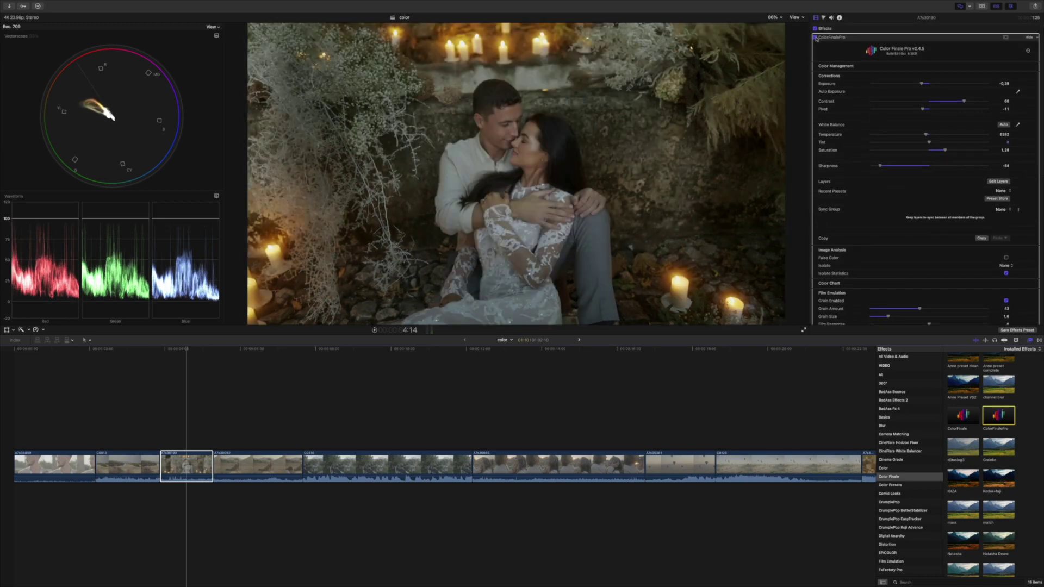
click(948, 37)
key(Delete)
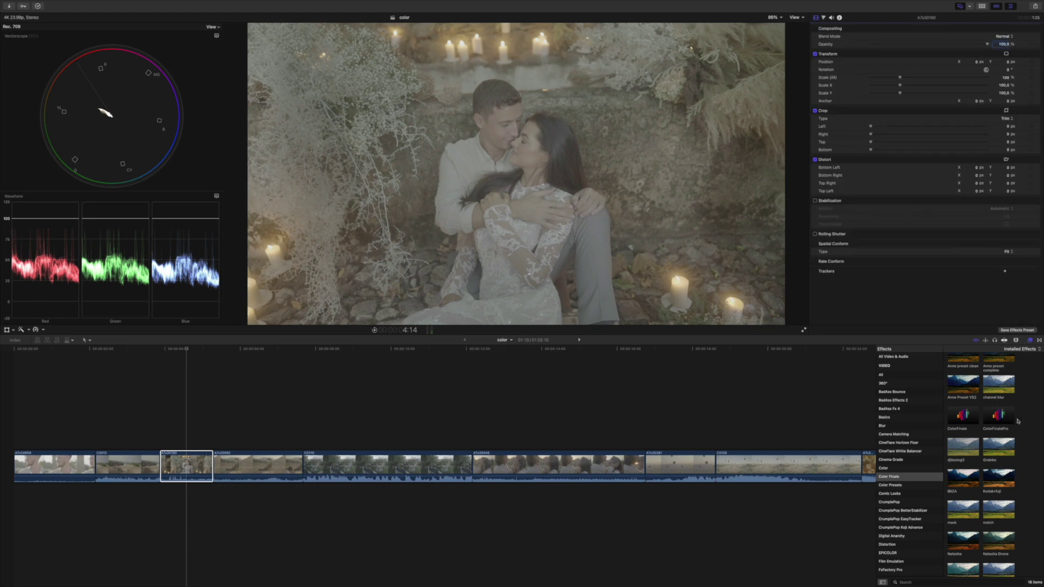
Apply a fresh Color Finale Pro effect to the couple clip and open its layer editor below the viewer
double_click(998, 414)
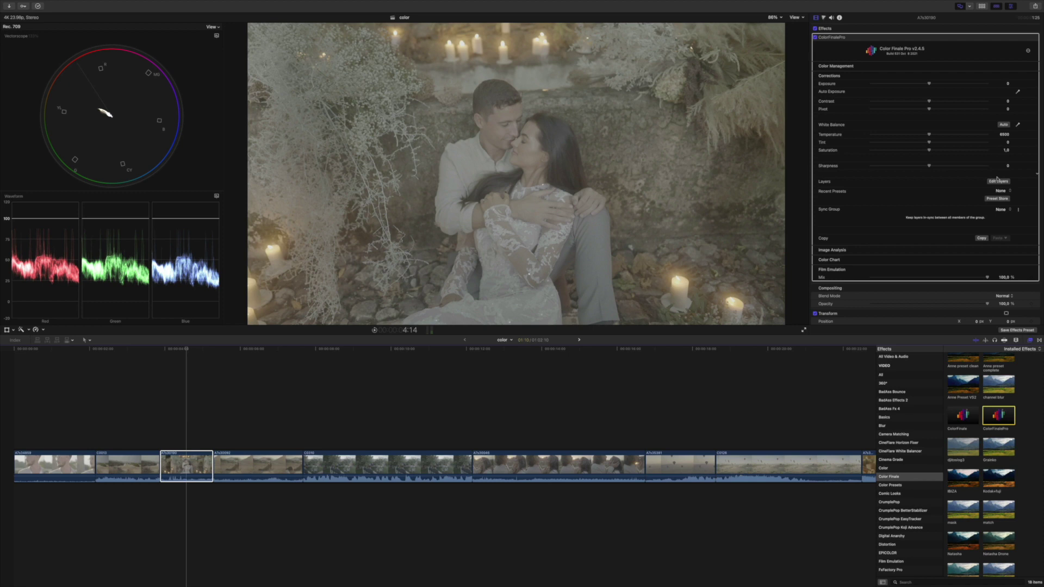
click(1000, 181)
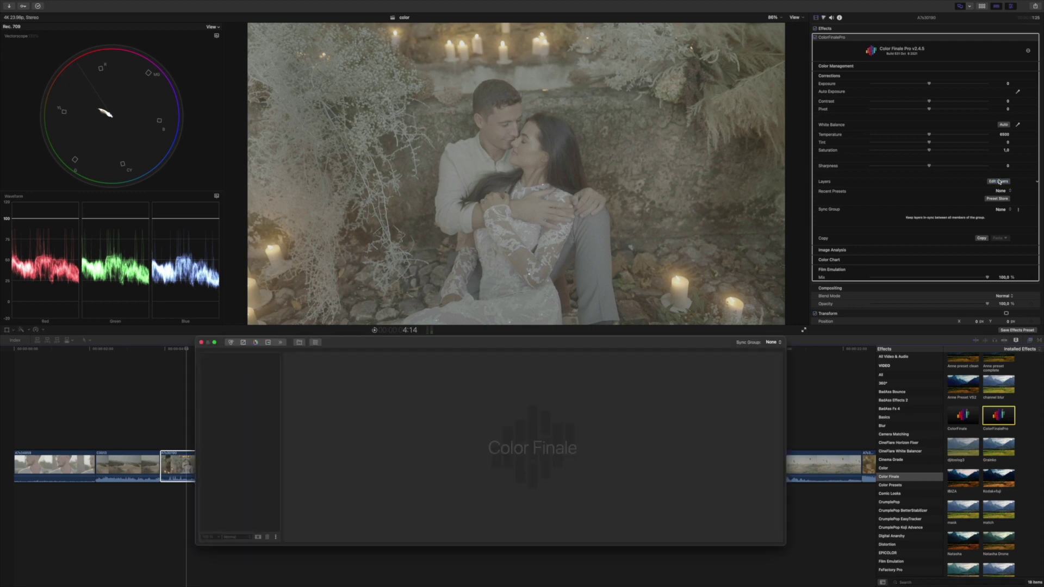
drag(398, 341, 409, 333)
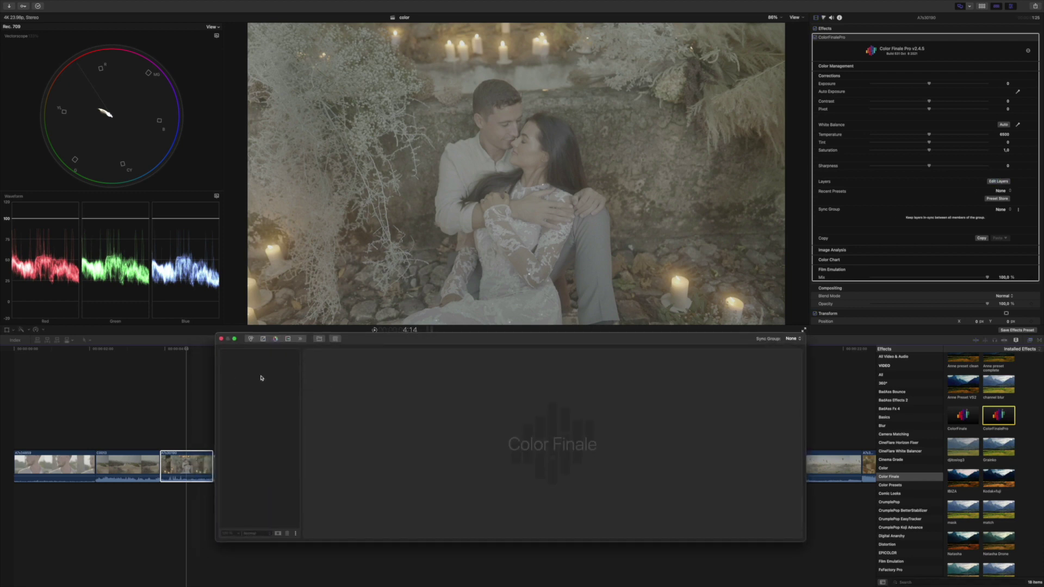
Add a Curves layer and move the luma curve's black and white points inward to widen the tonal range
click(262, 340)
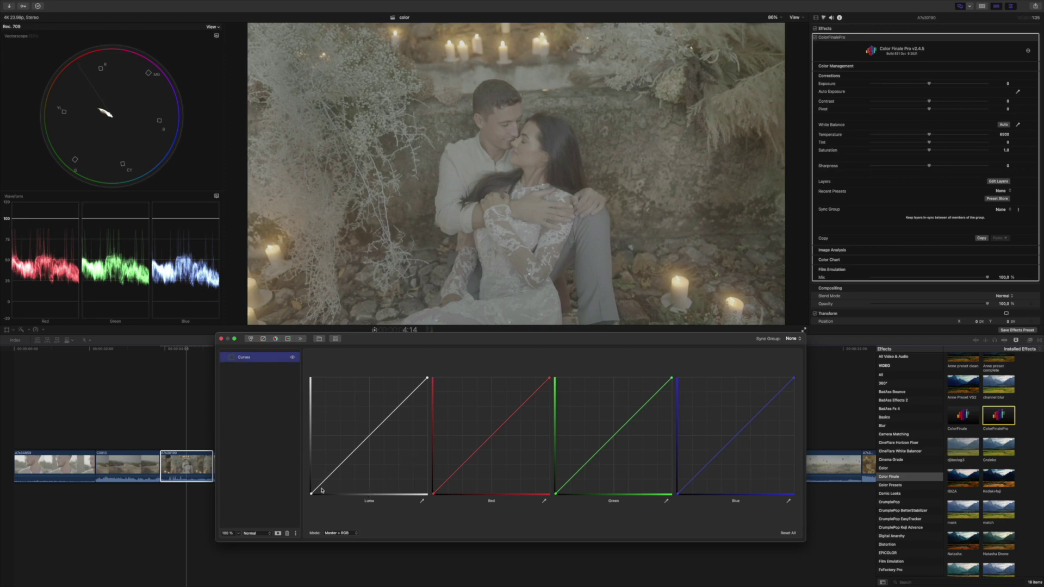
drag(312, 494, 325, 497)
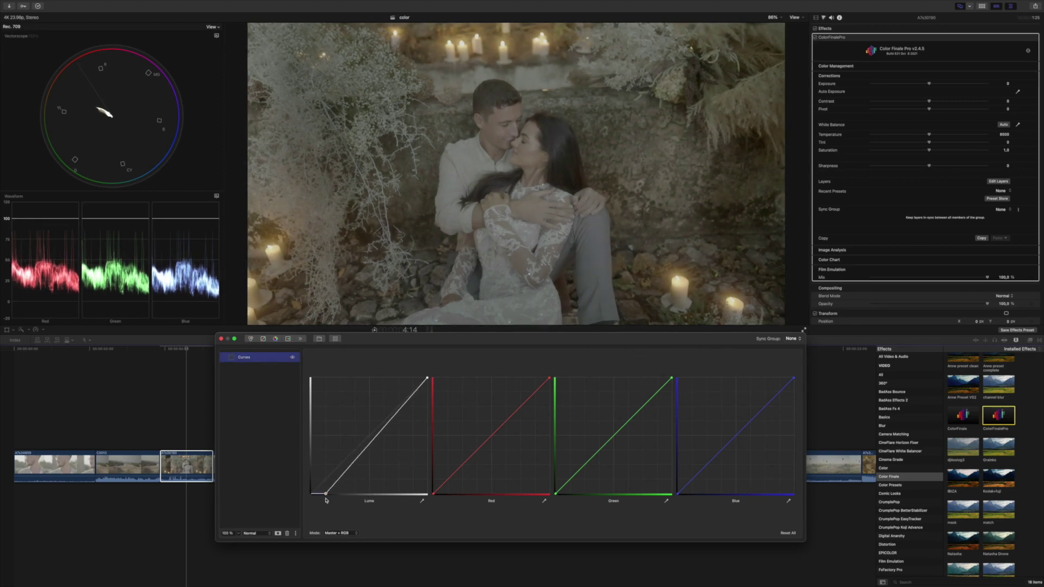
drag(425, 377, 418, 375)
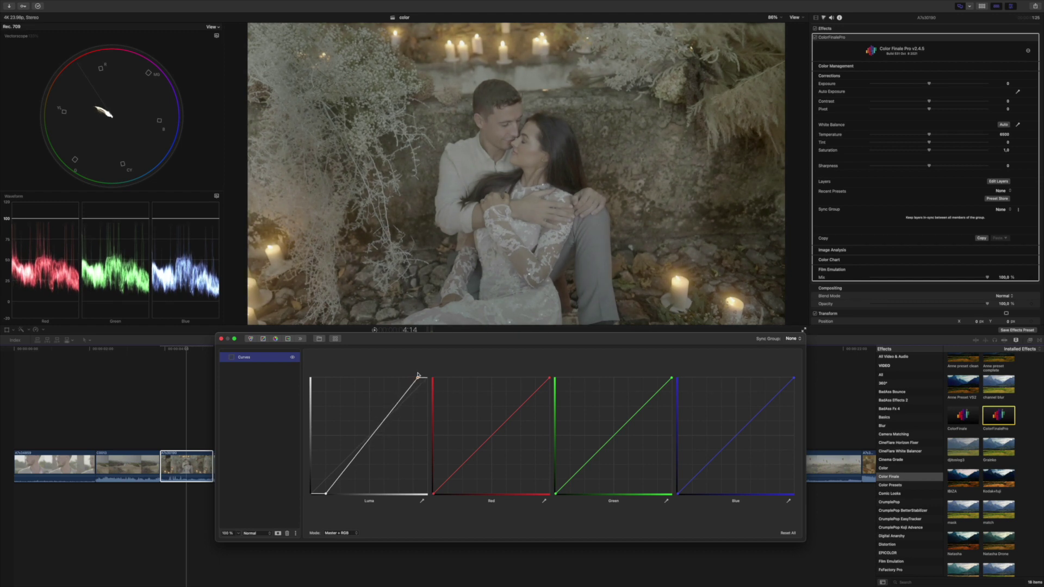
Add a second Curves layer and bend its luma curve to darken the shadows and slightly lift the midtones
click(264, 338)
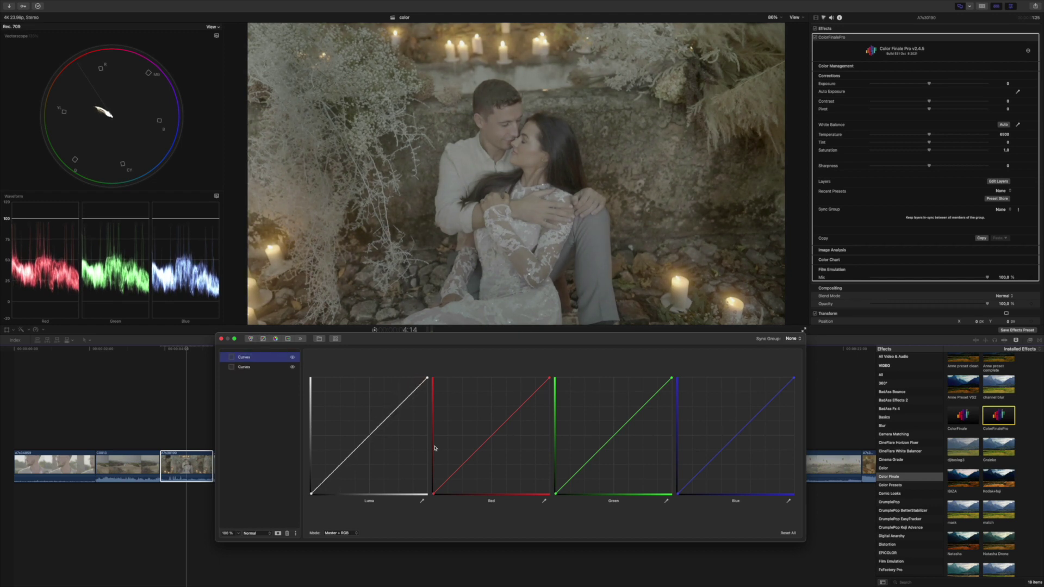
drag(330, 476, 371, 436)
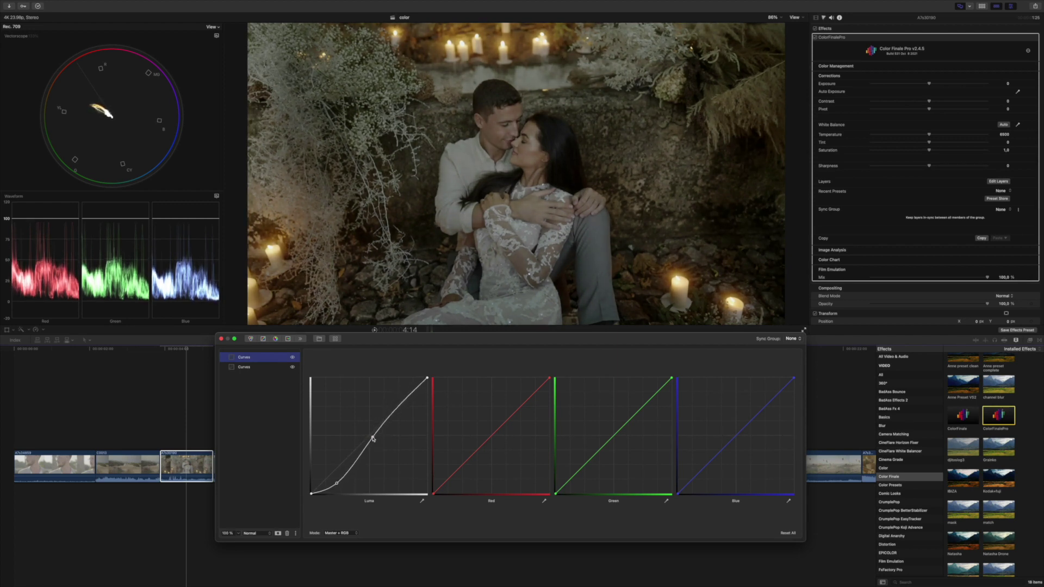
drag(371, 436, 372, 438)
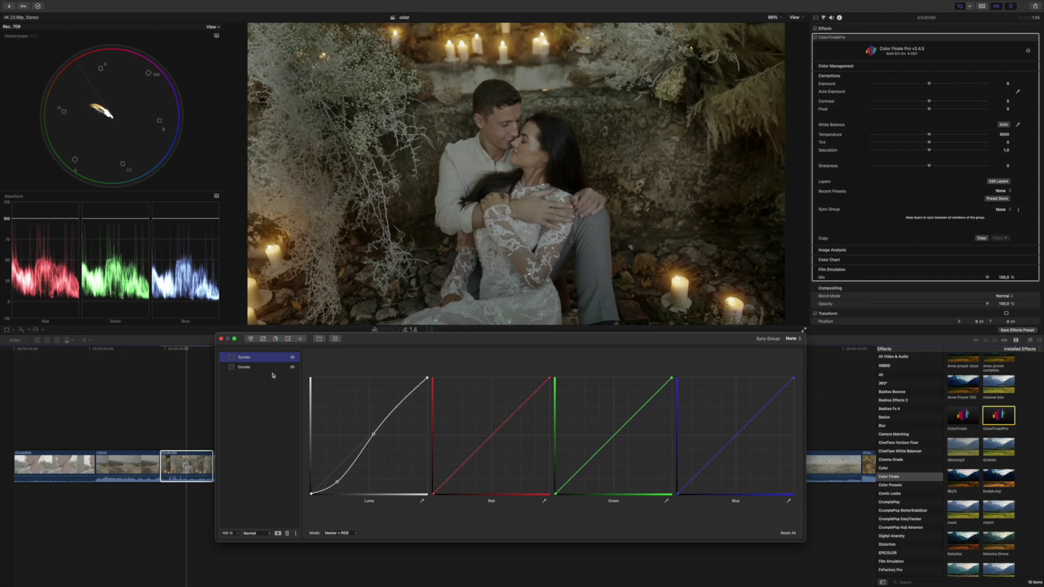
Add a third Curves layer beneath the others, anchor its luma curve at two points, lower the white endpoint and raise the black endpoint
click(263, 338)
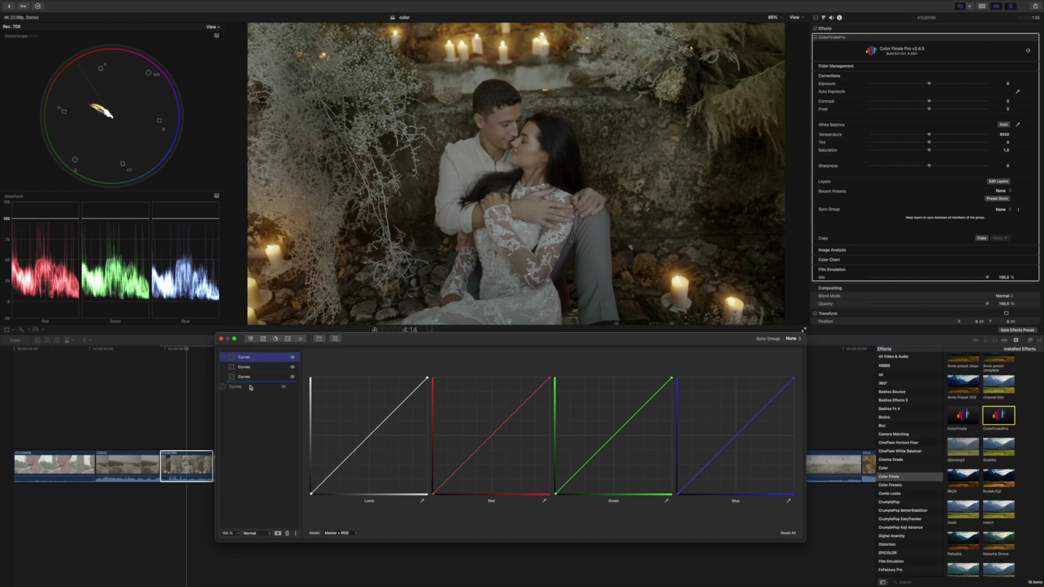
click(248, 377)
click(342, 465)
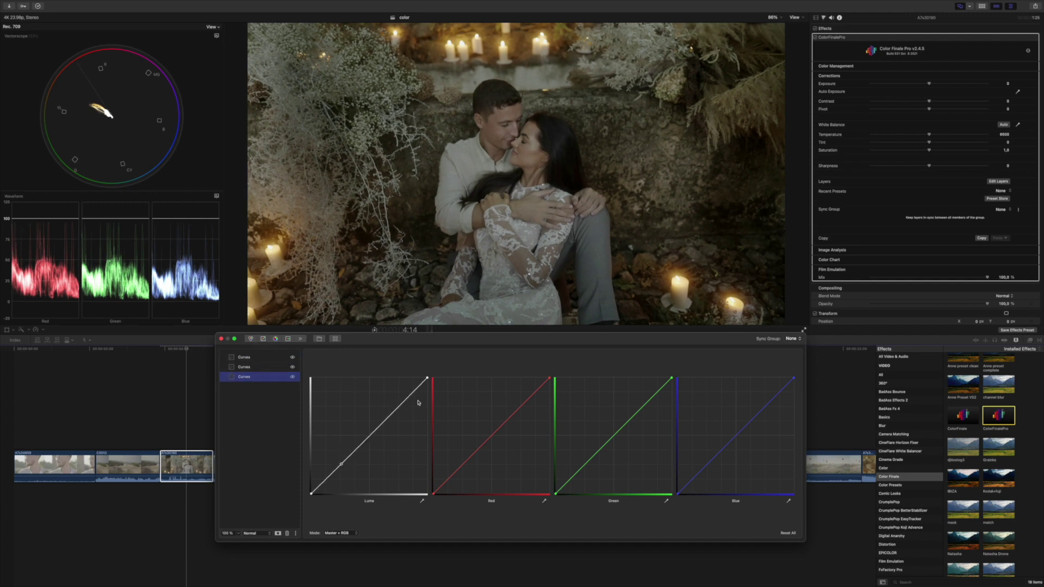
click(397, 409)
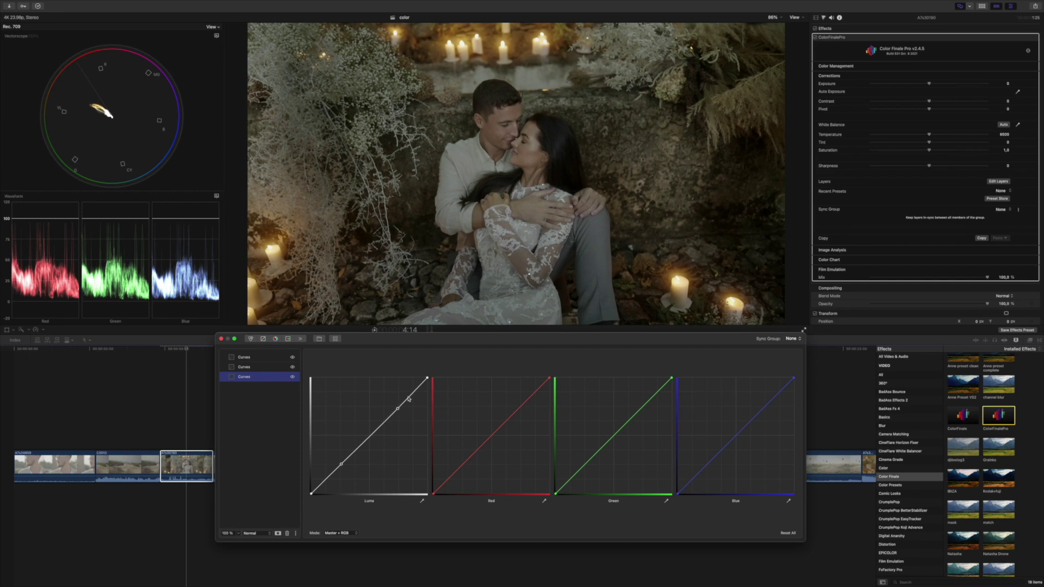
drag(427, 377, 432, 392)
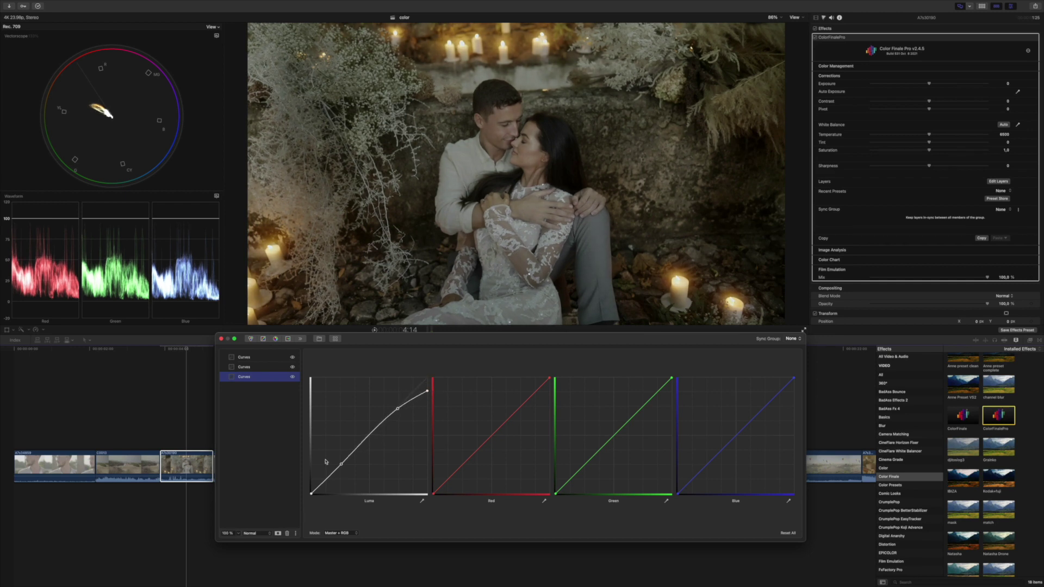
drag(311, 494, 311, 482)
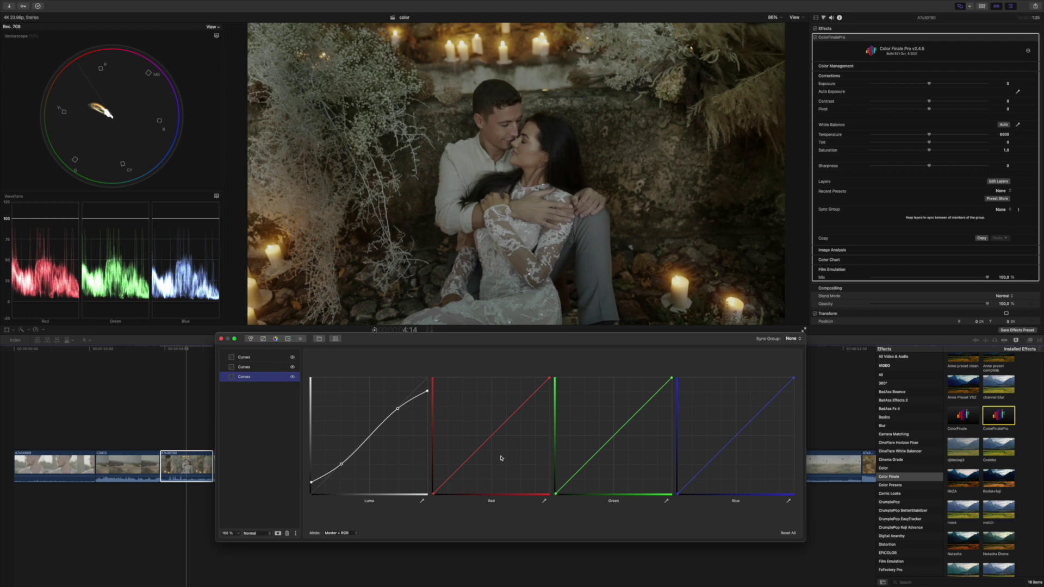
Compare the clip with the Color Finale Pro effect switched off and on, leaving it enabled
mouse_move(436, 341)
mouse_down()
mouse_move(456, 342)
mouse_move(427, 348)
mouse_move(441, 348)
mouse_up()
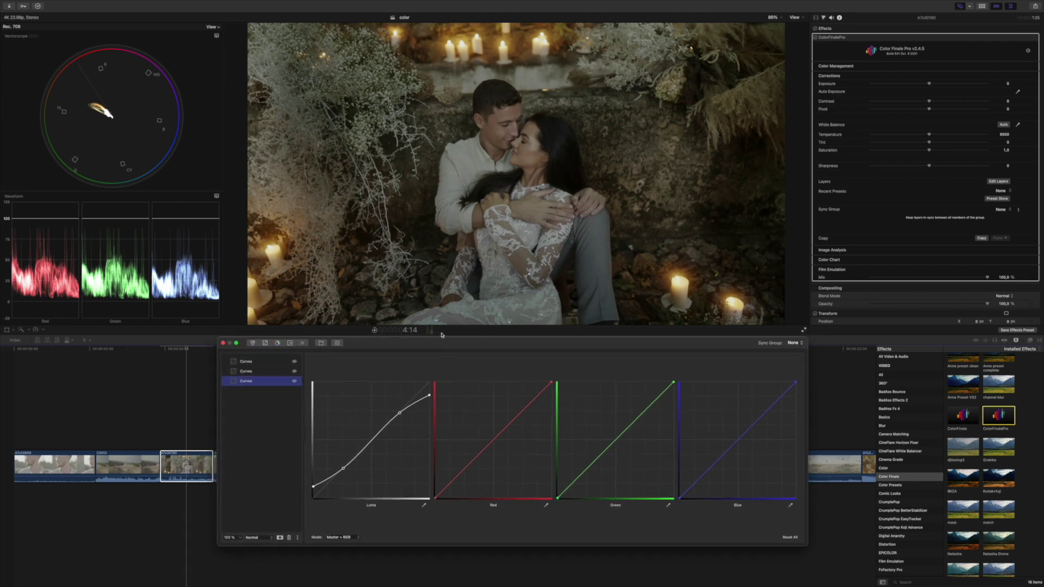
click(814, 38)
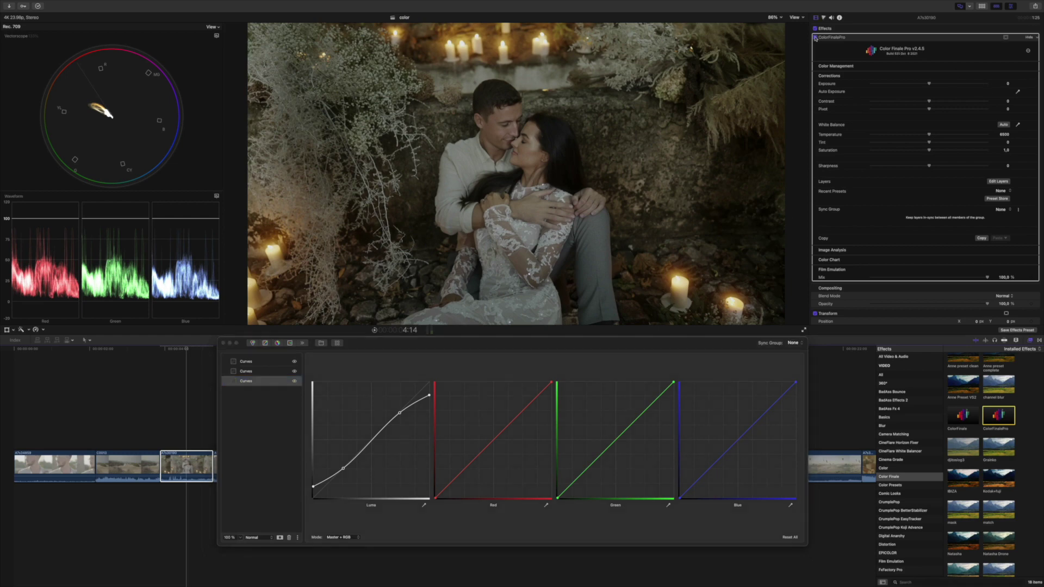
click(815, 37)
click(815, 38)
click(815, 38)
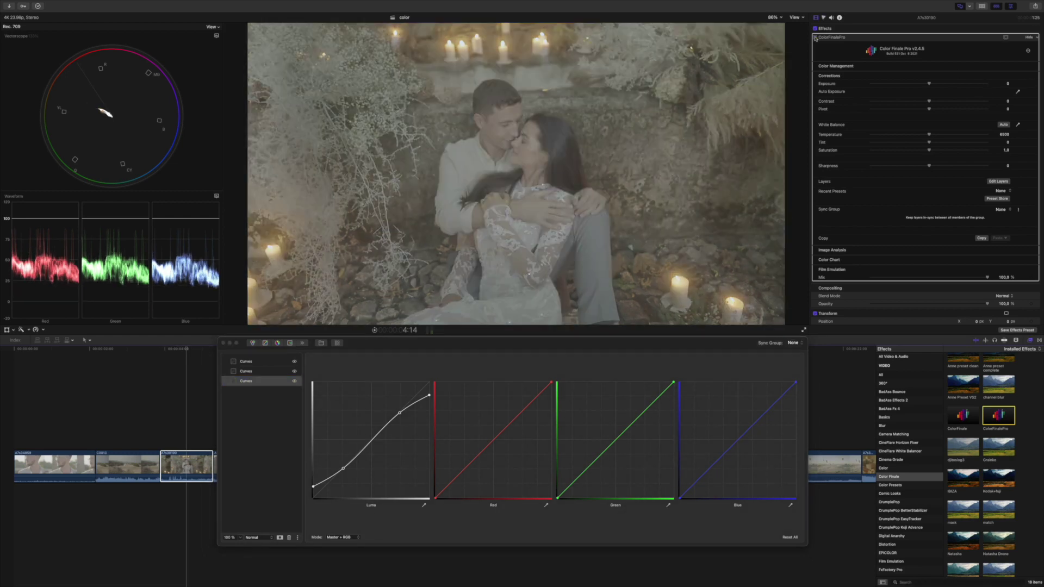
click(815, 37)
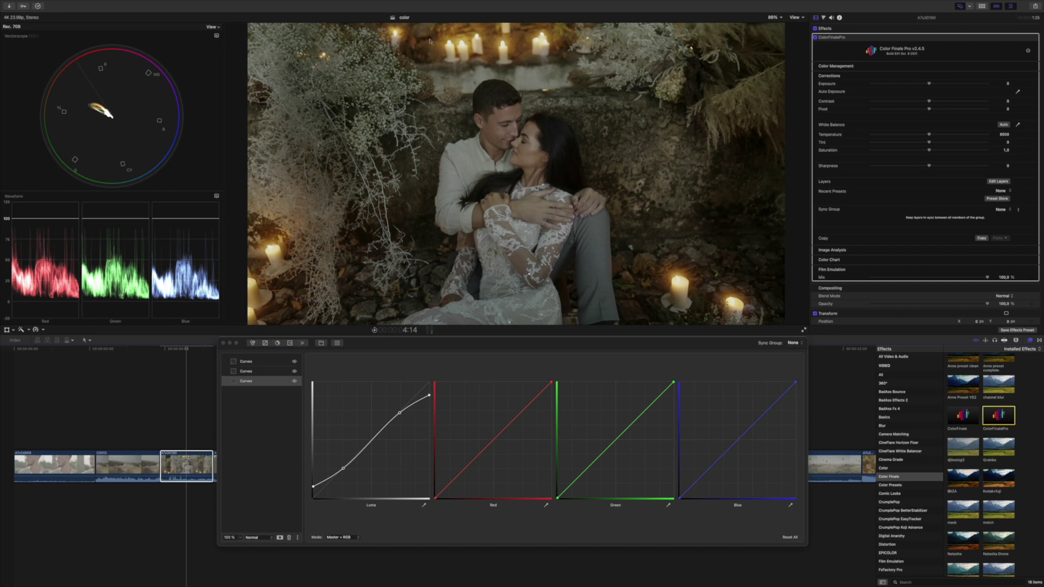
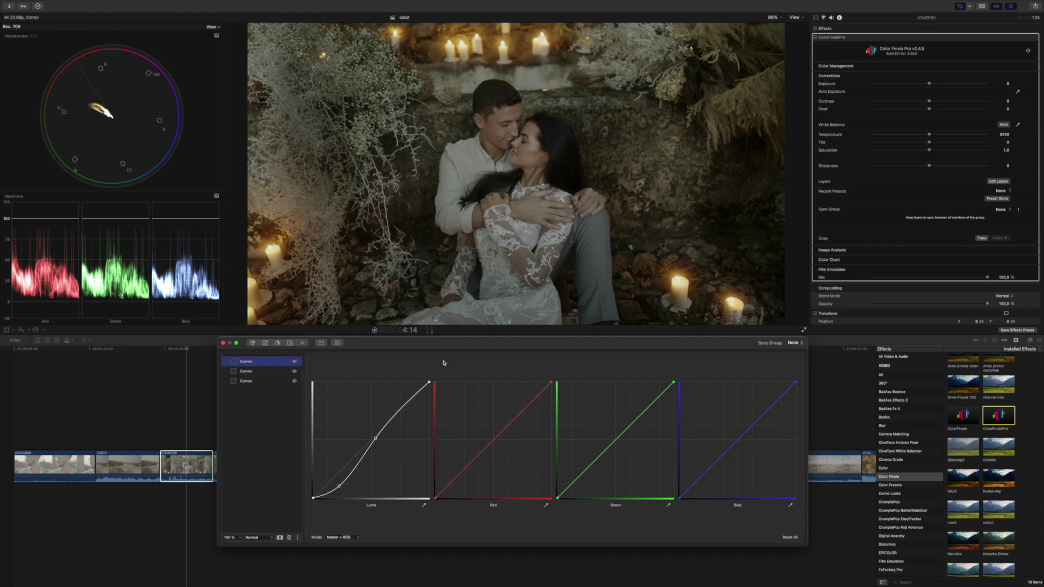
Add a Color Wheels layer, give it an image mask sourced from the previous layer, and display the composite mask
click(253, 343)
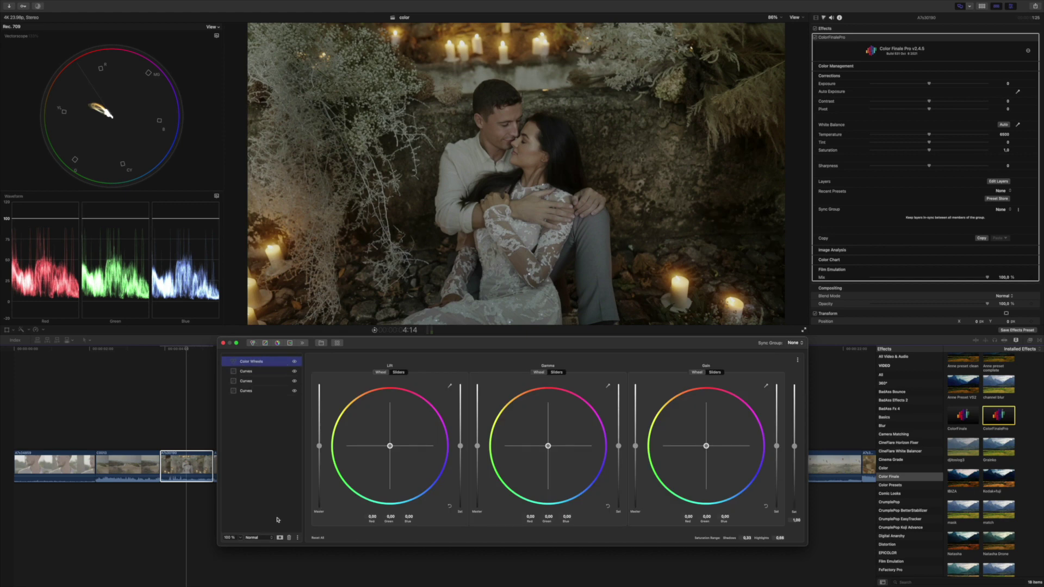
click(283, 361)
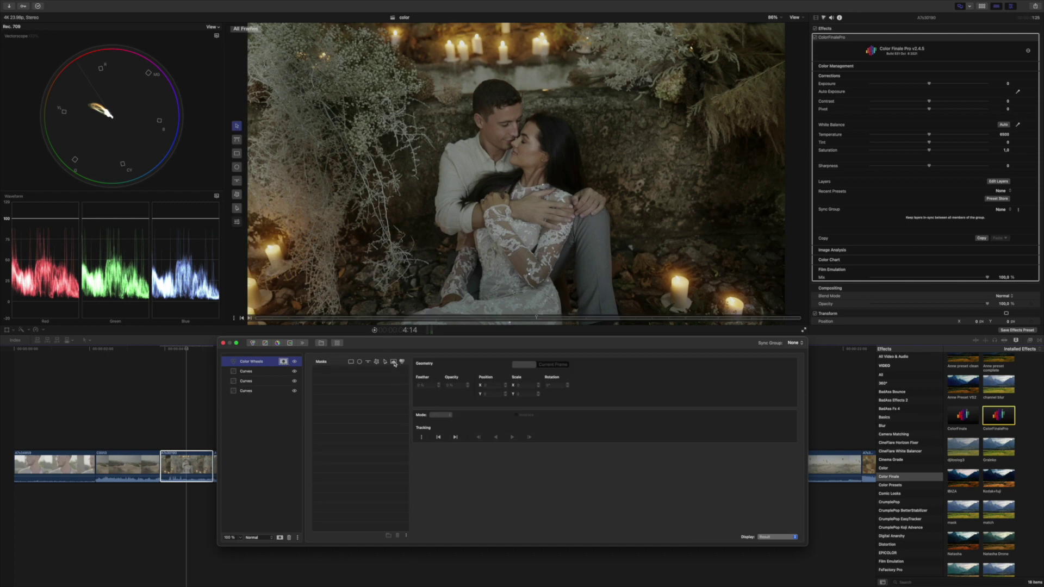
click(394, 362)
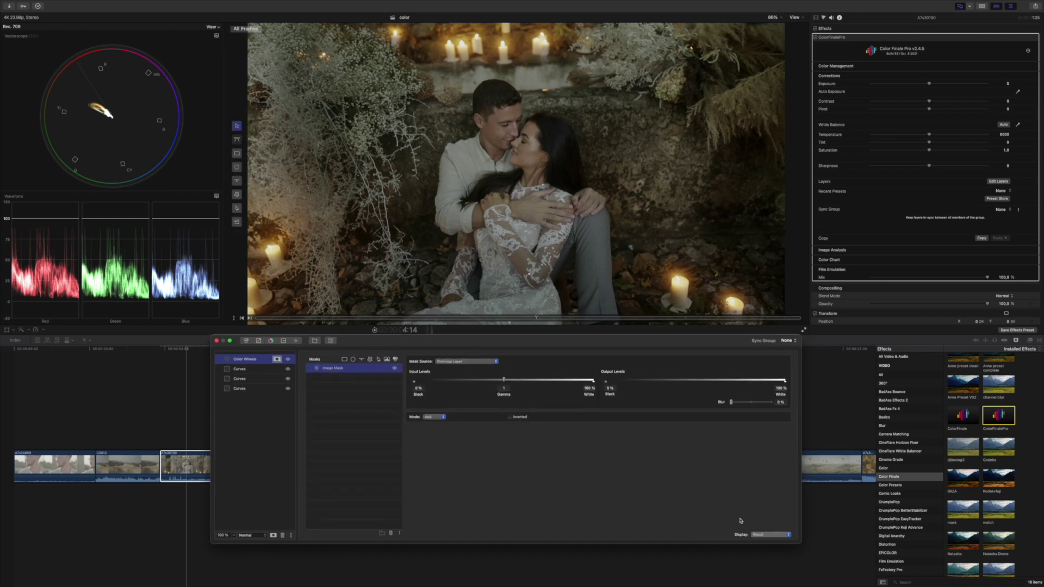
click(762, 535)
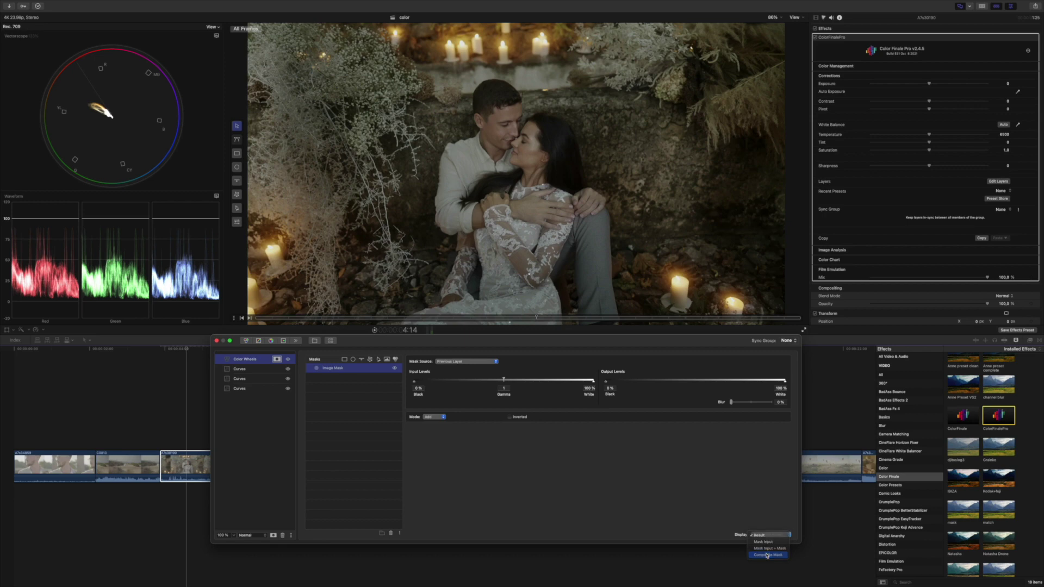
click(766, 552)
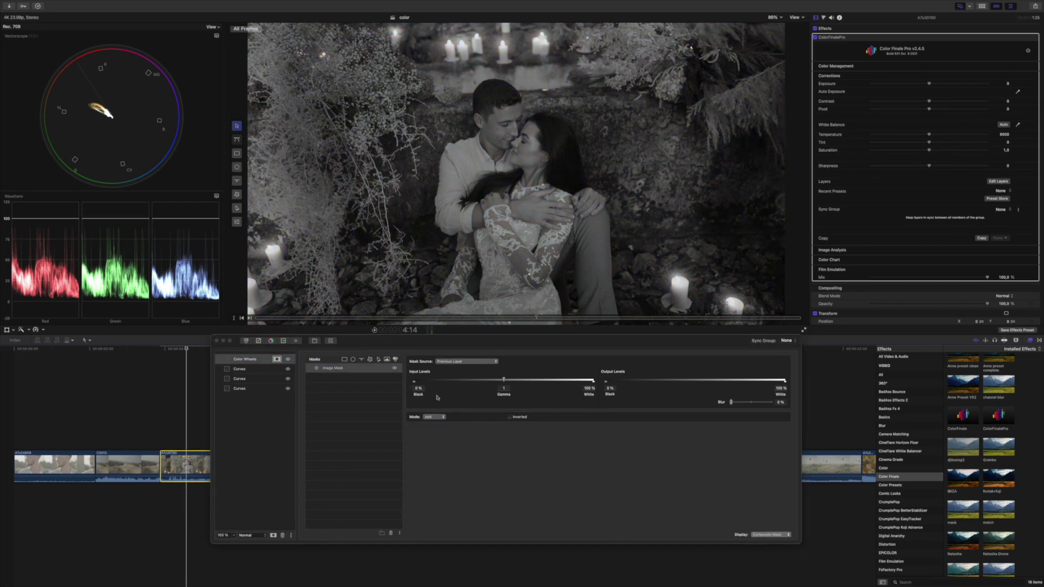
Restrict the image mask to the candle highlights with input black 62%, input white 78% and blur 16%
click(422, 383)
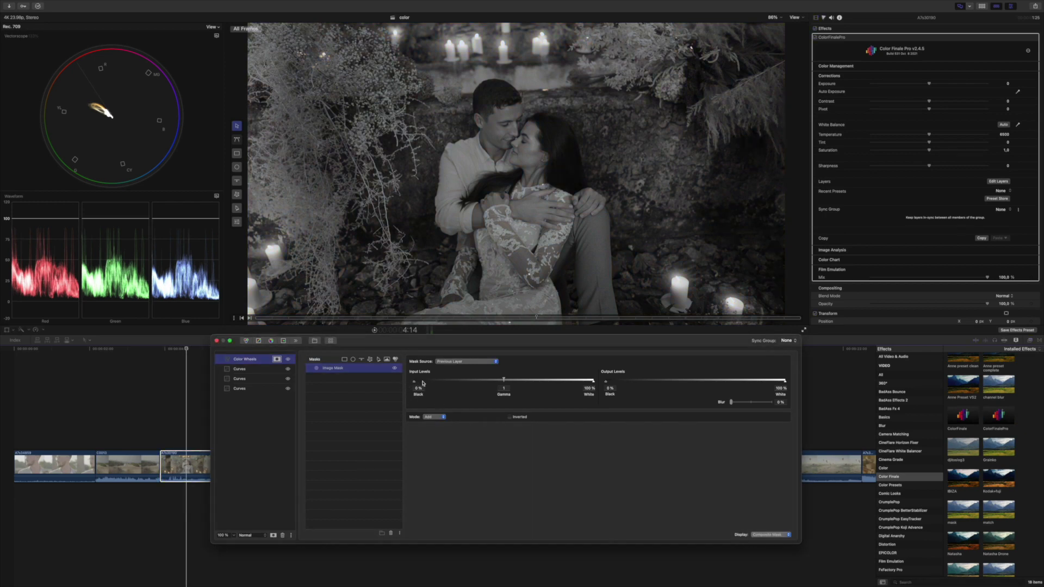
drag(422, 383, 520, 381)
drag(586, 383, 539, 382)
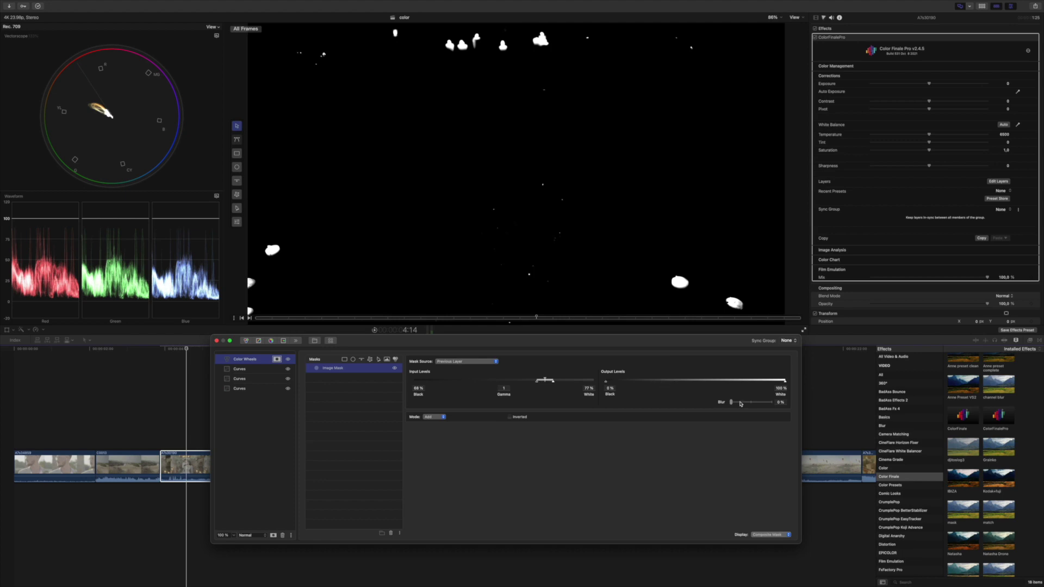
drag(739, 403, 737, 402)
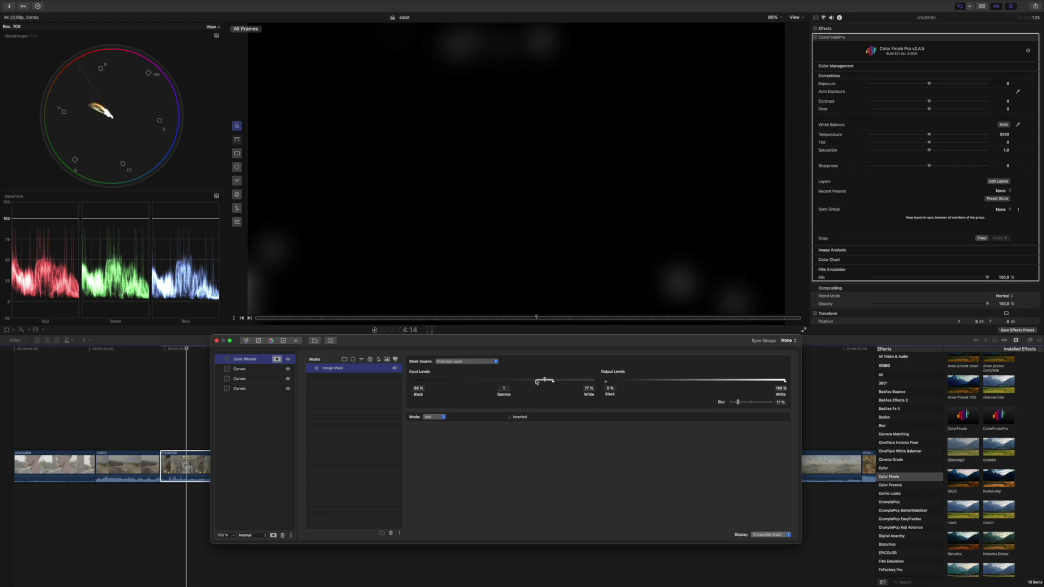
drag(554, 382, 526, 383)
drag(738, 403, 737, 403)
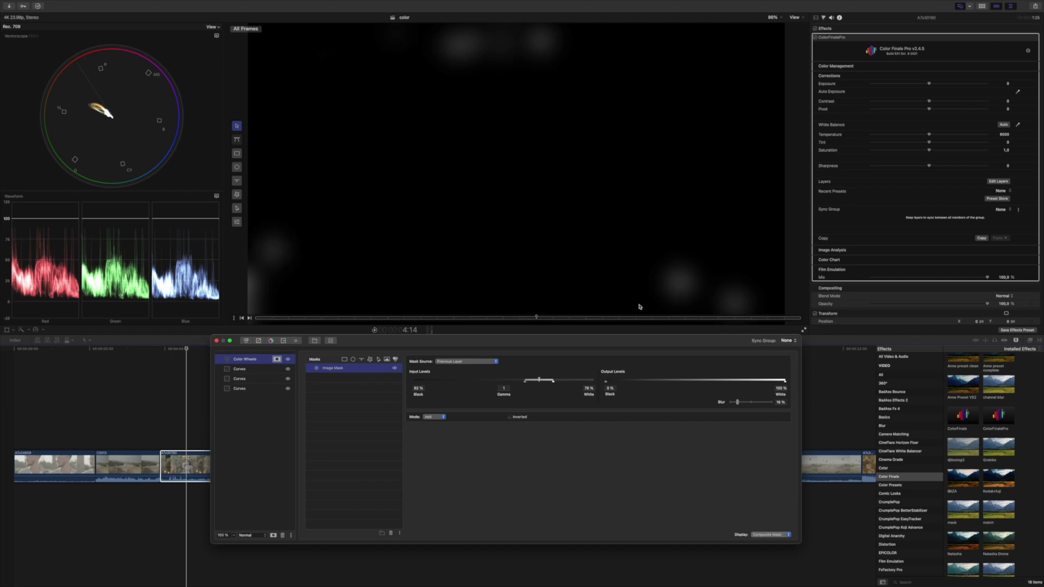
Return to the masked color wheels, raise the gamma master level strongly and slightly lower the gamma saturation
click(277, 359)
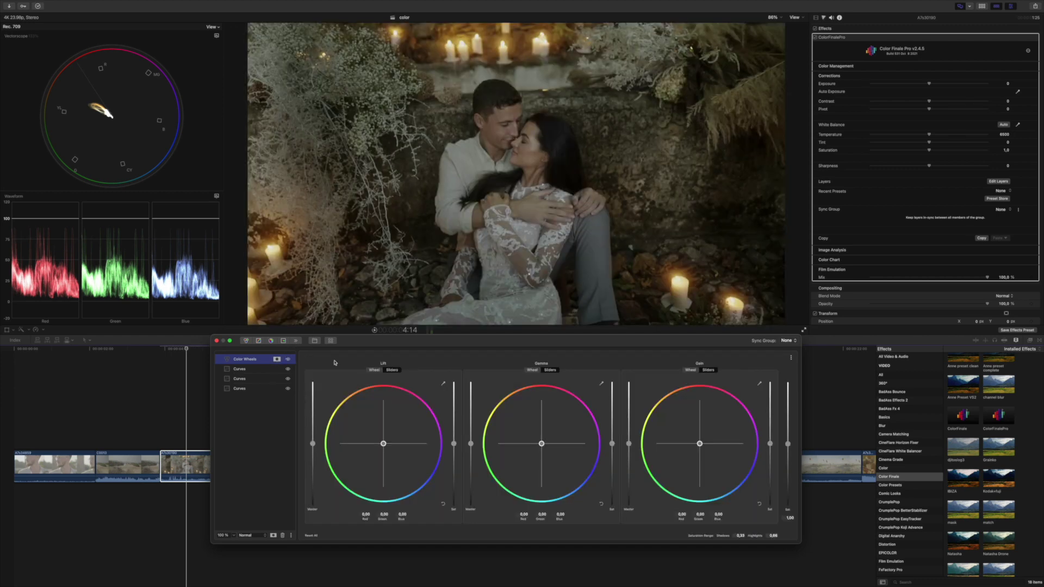
drag(471, 443, 475, 415)
drag(611, 445, 612, 460)
drag(471, 414, 472, 403)
Compare the clip with the Color Wheels layer hidden and shown, leaving it visible
click(288, 359)
click(288, 359)
click(288, 359)
click(288, 360)
Add a Six Vectors layer and lower the yellow saturation to about -0.2
click(271, 341)
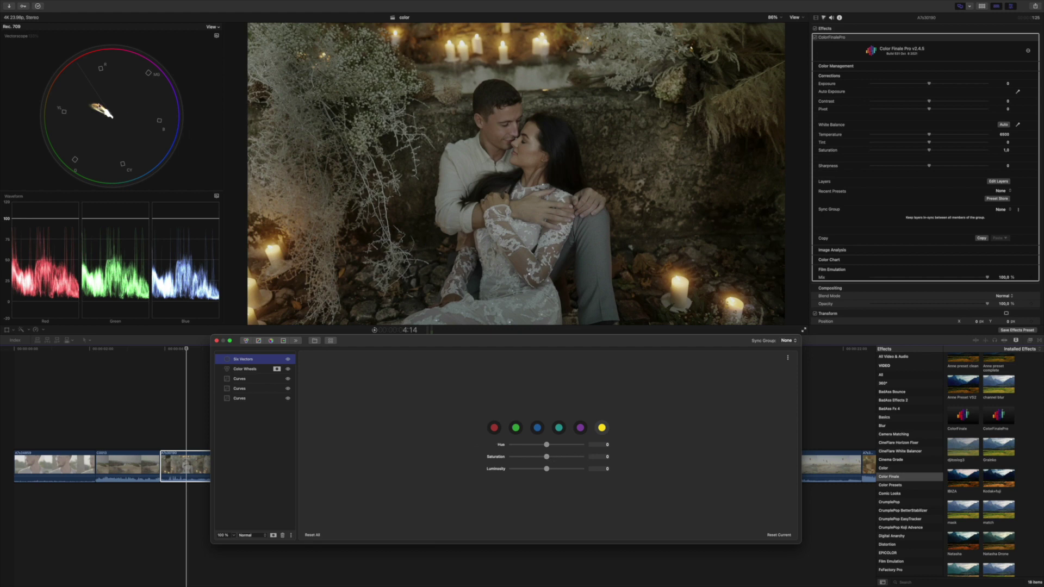
drag(546, 458, 539, 459)
drag(543, 340, 519, 339)
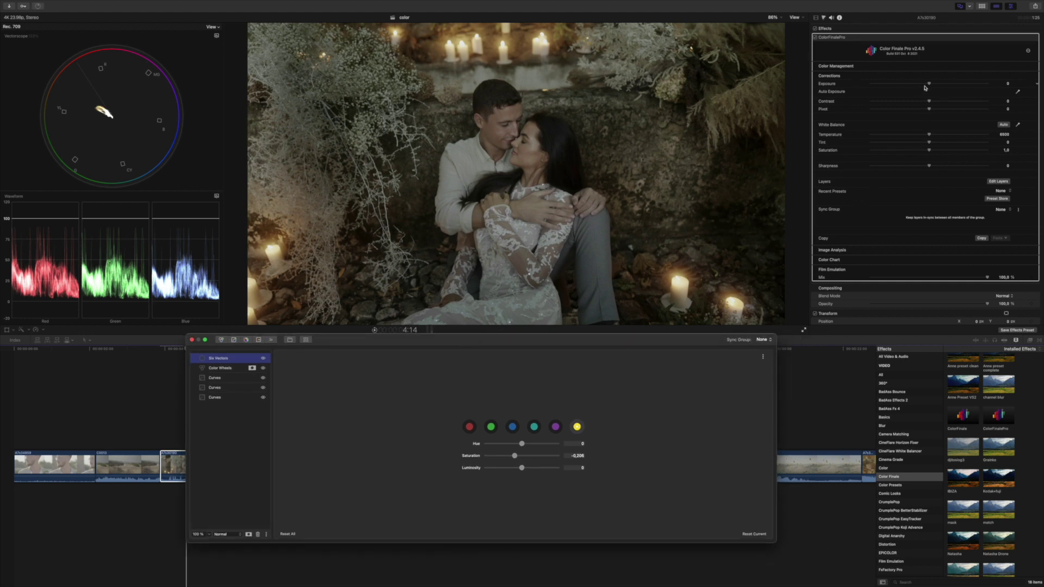
Set the clip's exposure to -0.16, saturation to 1.07 and sharpness to -94
drag(929, 83, 925, 83)
drag(928, 150, 873, 166)
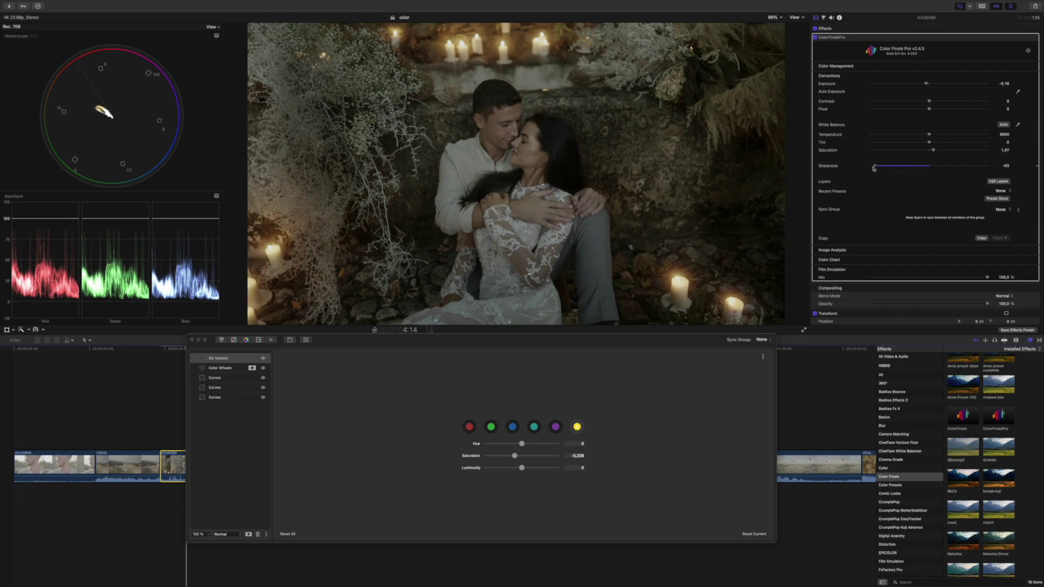
Set the film emulation grain amount to 42, grain size to 1.95 and color variation to 98
click(1028, 261)
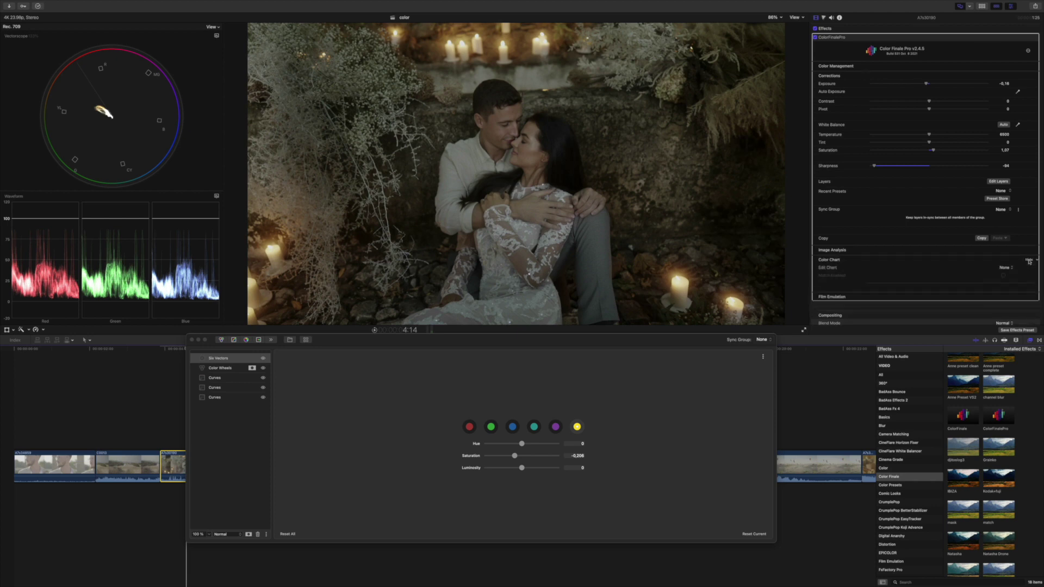
scroll(967, 290, down, 1)
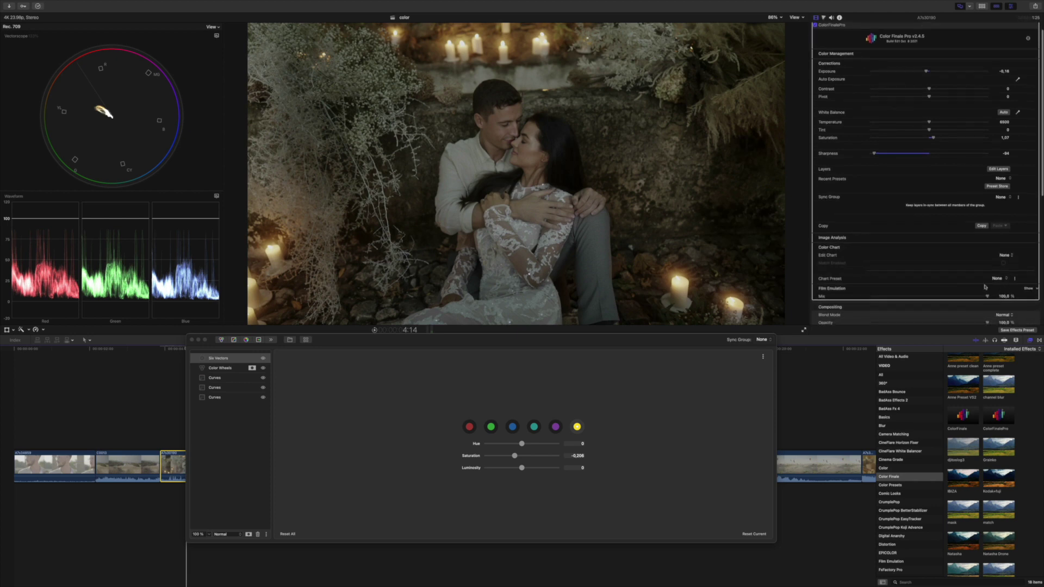
click(1019, 289)
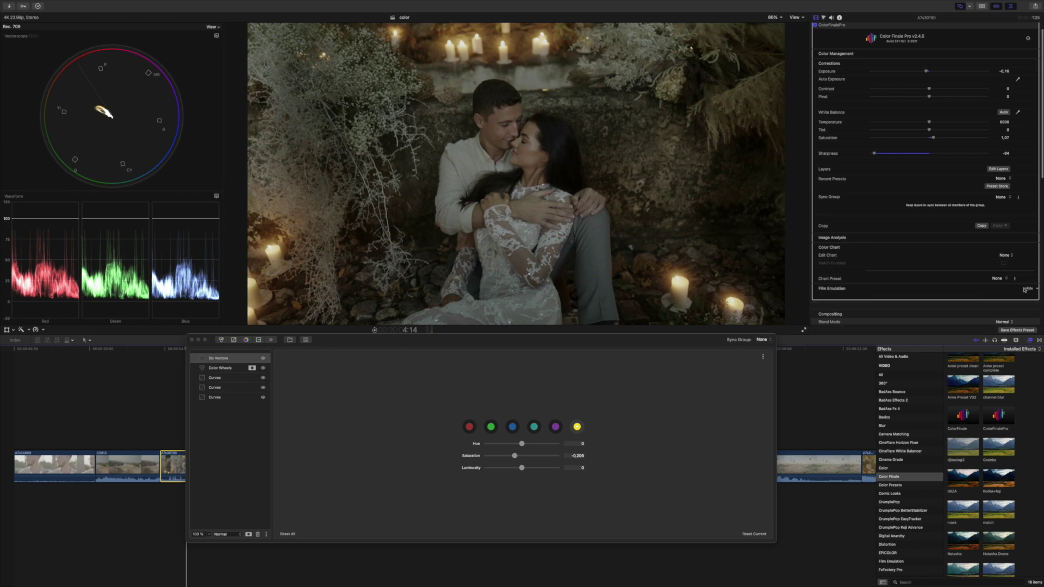
click(919, 304)
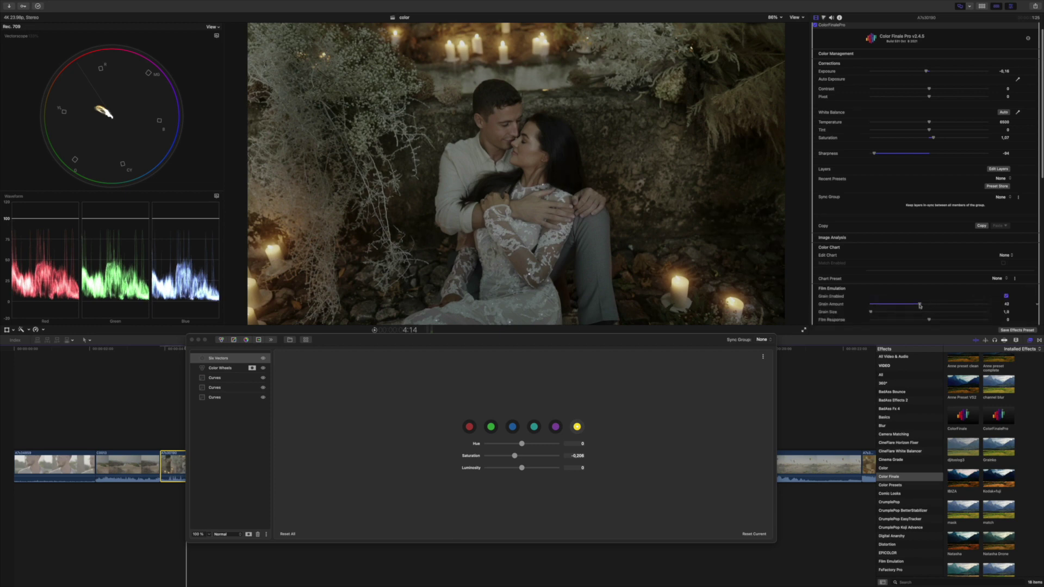
scroll(918, 301, down, 2)
click(898, 289)
click(990, 306)
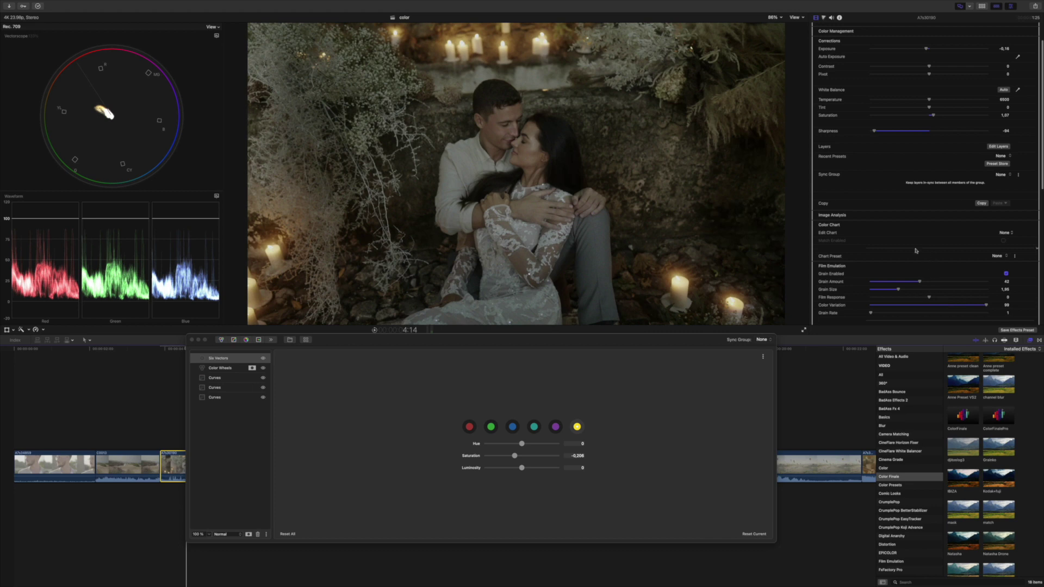
Close the layer editor and compare the clip with the Color Finale Pro effect off and on, leaving it off
click(191, 339)
scroll(822, 49, up, 3)
click(814, 38)
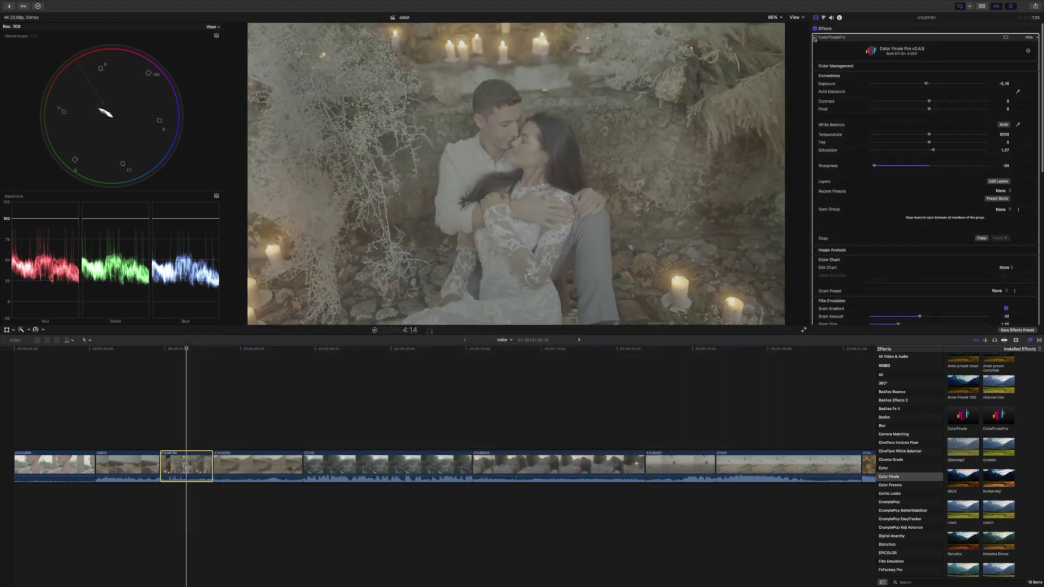
click(814, 38)
click(815, 37)
click(815, 38)
click(815, 38)
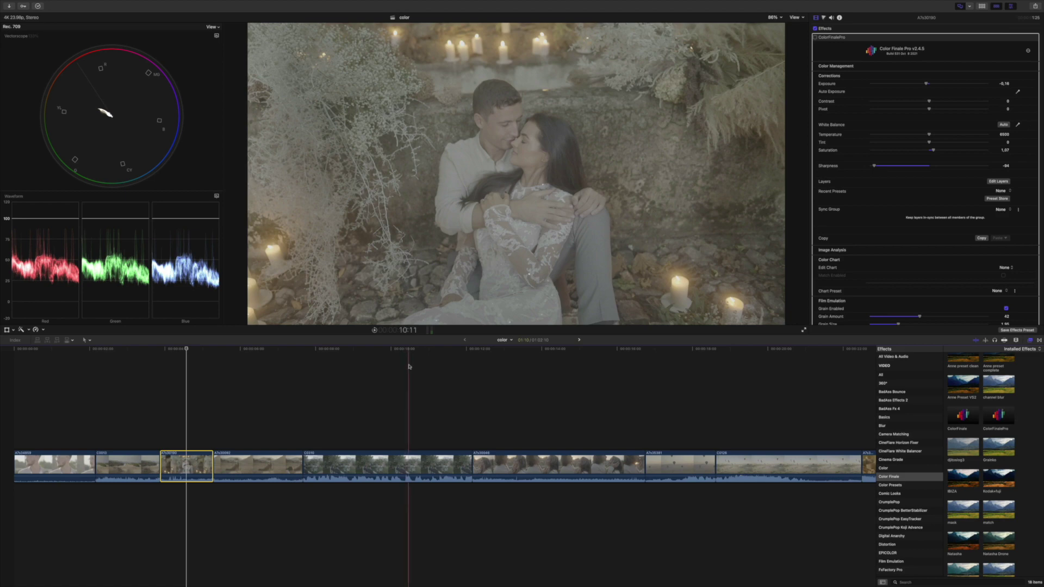
Select the violinist clip further along the timeline and park the playhead on it
scroll(471, 379, right, 4)
scroll(471, 379, right, 12)
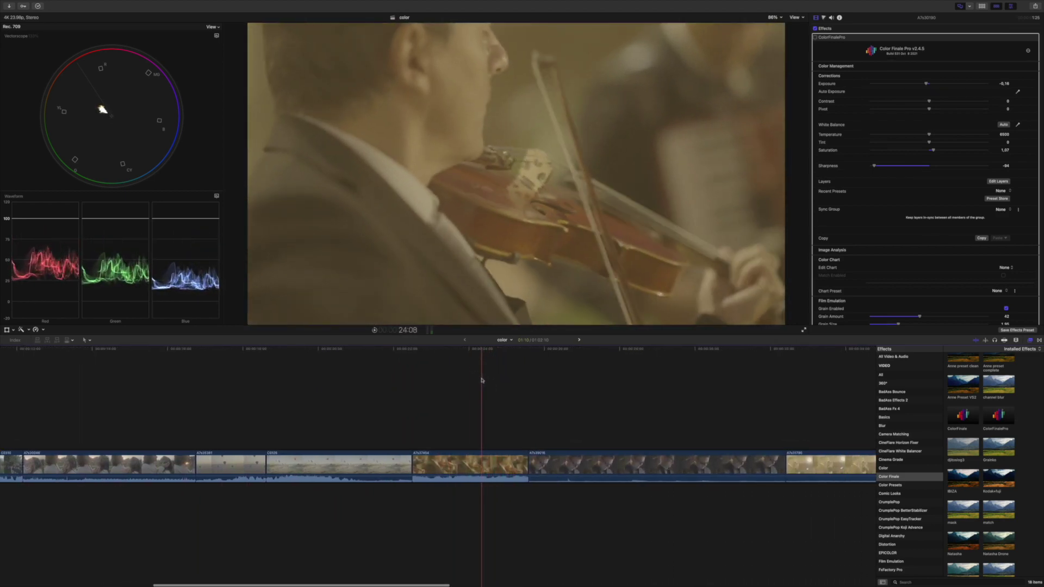
click(479, 383)
key(c)
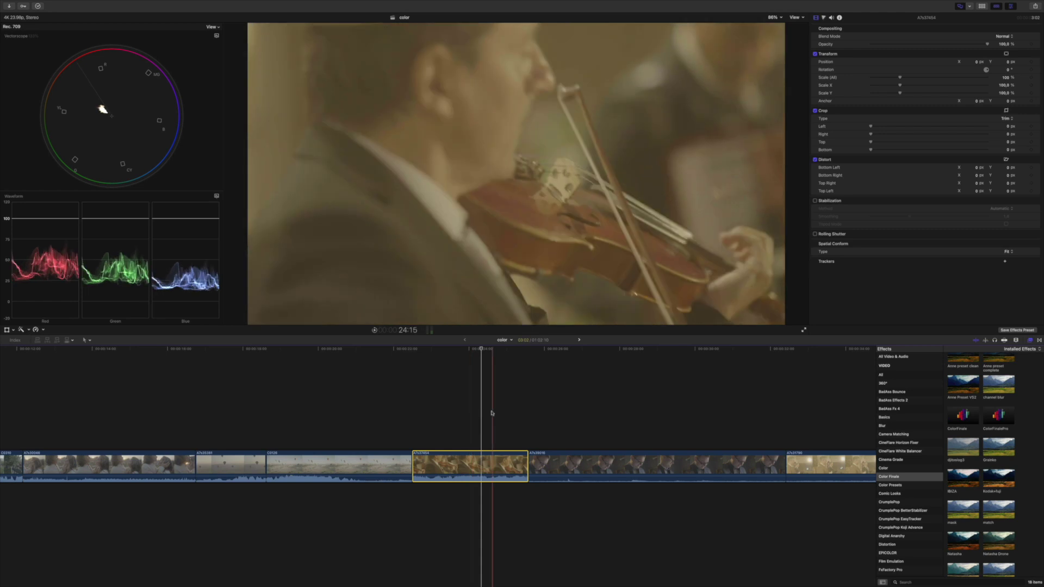
click(471, 408)
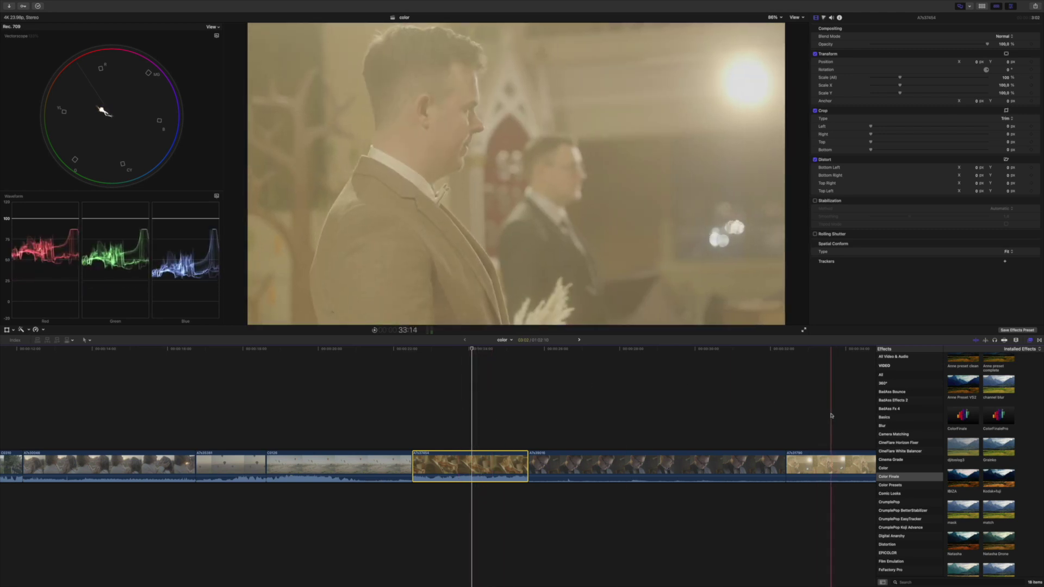
Select the clip of the two men in suits, place the playhead at 33:23 and apply the Color Finale Pro effect
scroll(686, 405, right, 5)
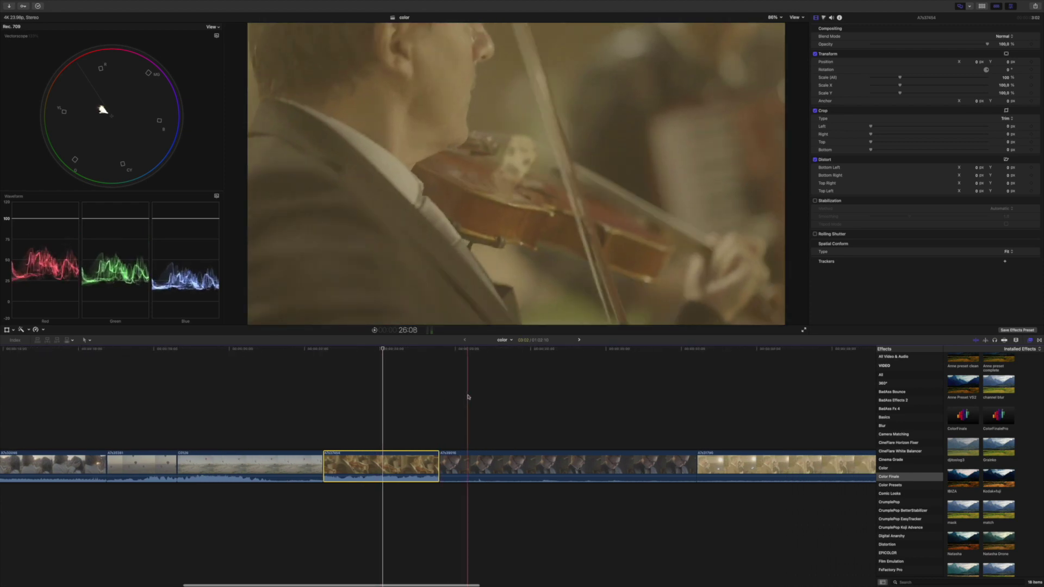
scroll(686, 405, right, 3)
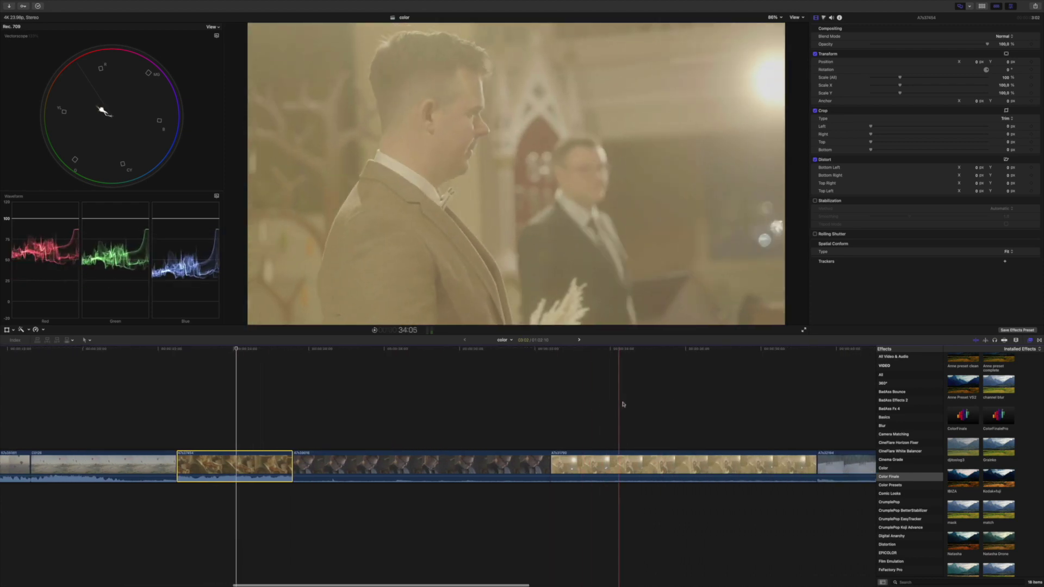
click(607, 452)
click(601, 348)
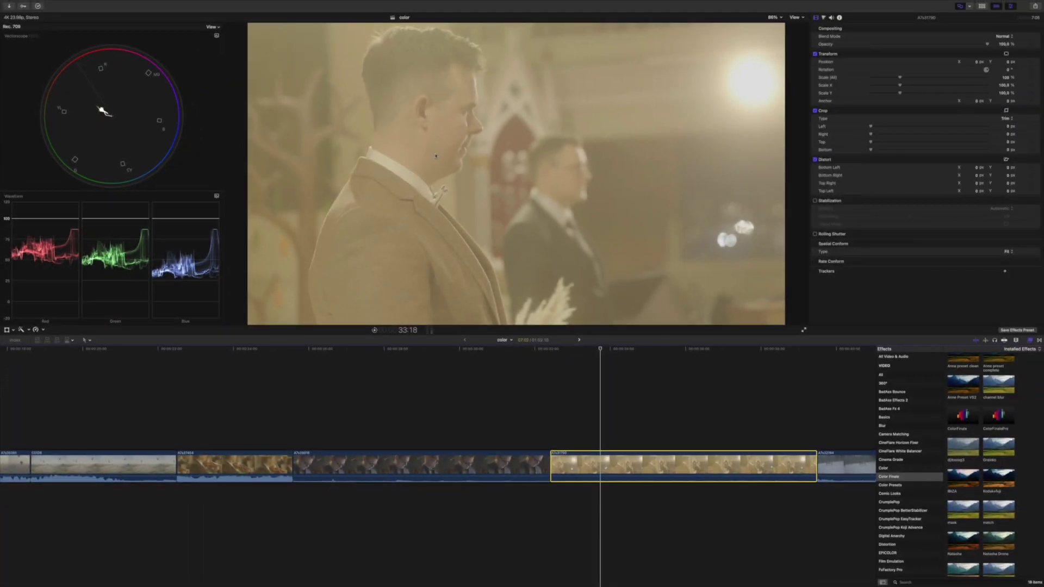
click(608, 348)
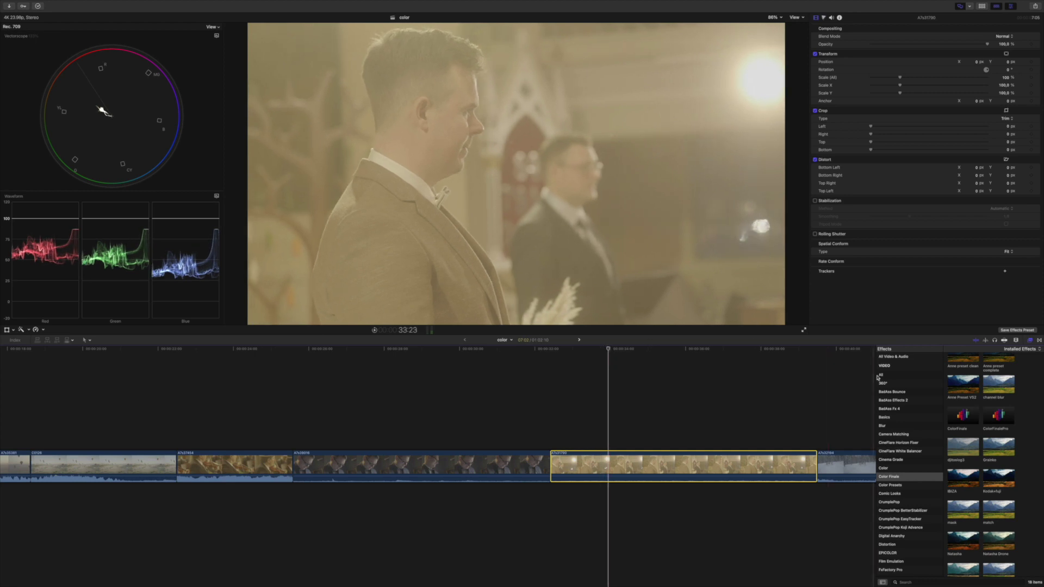
double_click(999, 417)
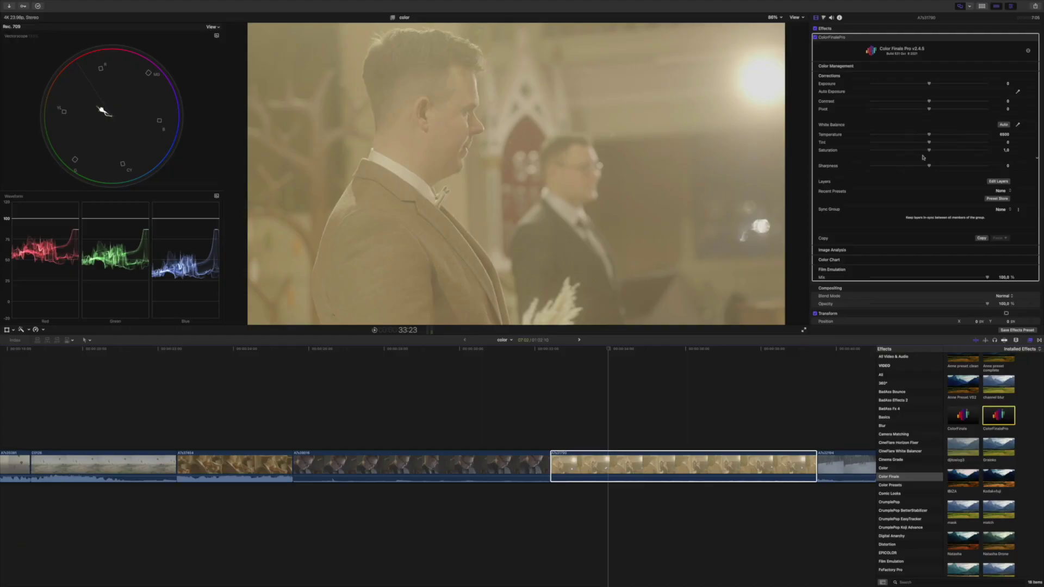
Try correcting the clip with exposure -0.86, contrast 41 and a warmer white balance temperature
drag(899, 136, 929, 135)
drag(928, 84, 913, 84)
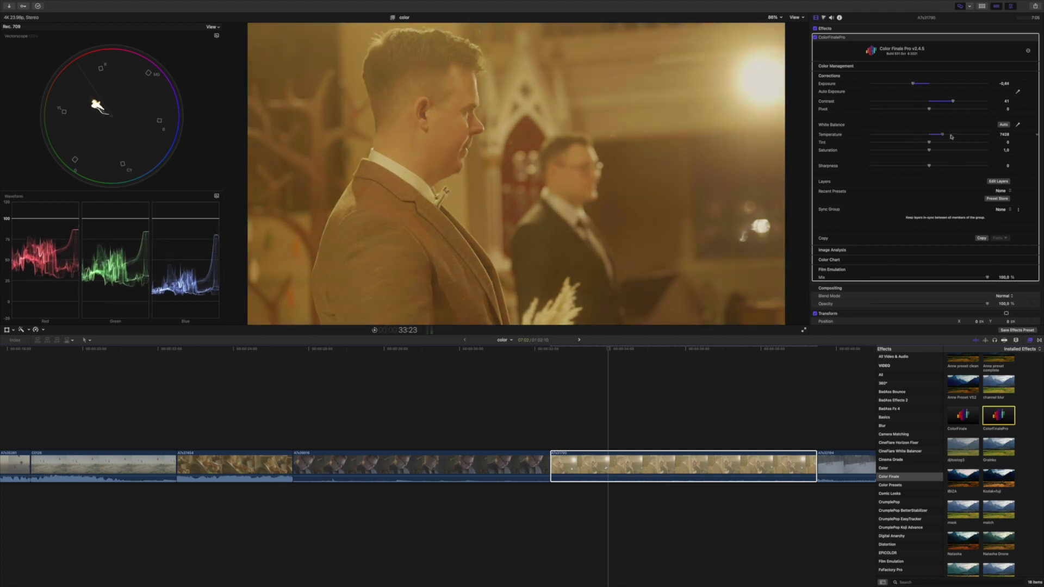
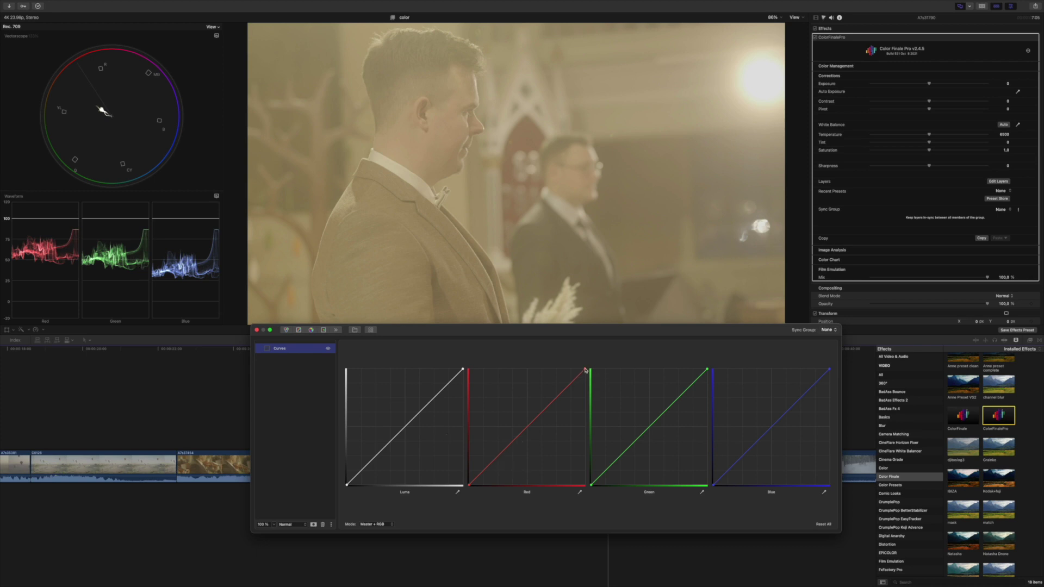
Reduce red in the Curves layer by lowering the red curve's white point and midtones, keeping its black point close to the origin
drag(585, 370, 584, 370)
mouse_move(470, 484)
mouse_down()
mouse_move(483, 496)
mouse_move(461, 496)
mouse_up()
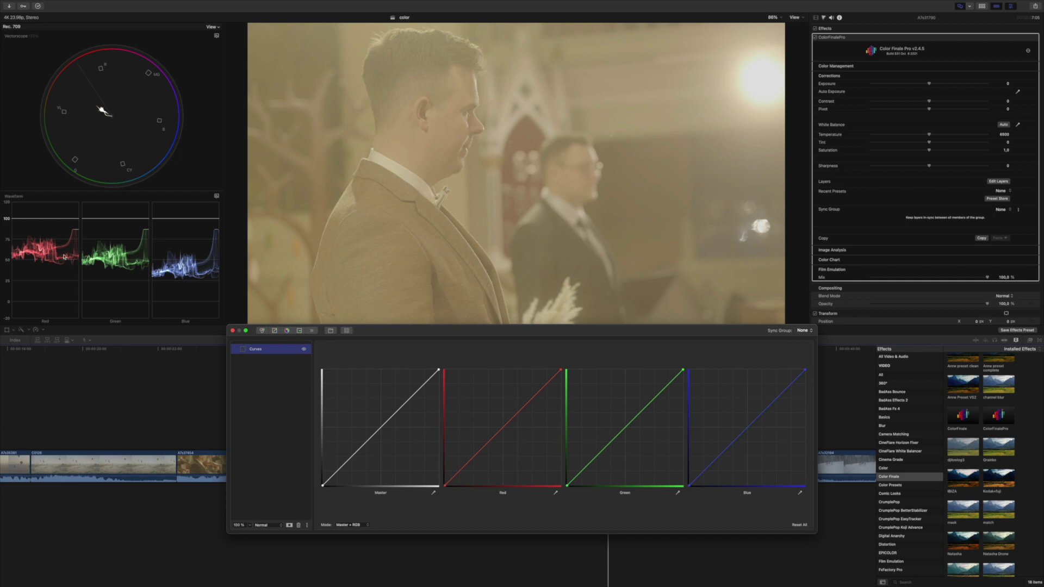
drag(445, 485, 472, 496)
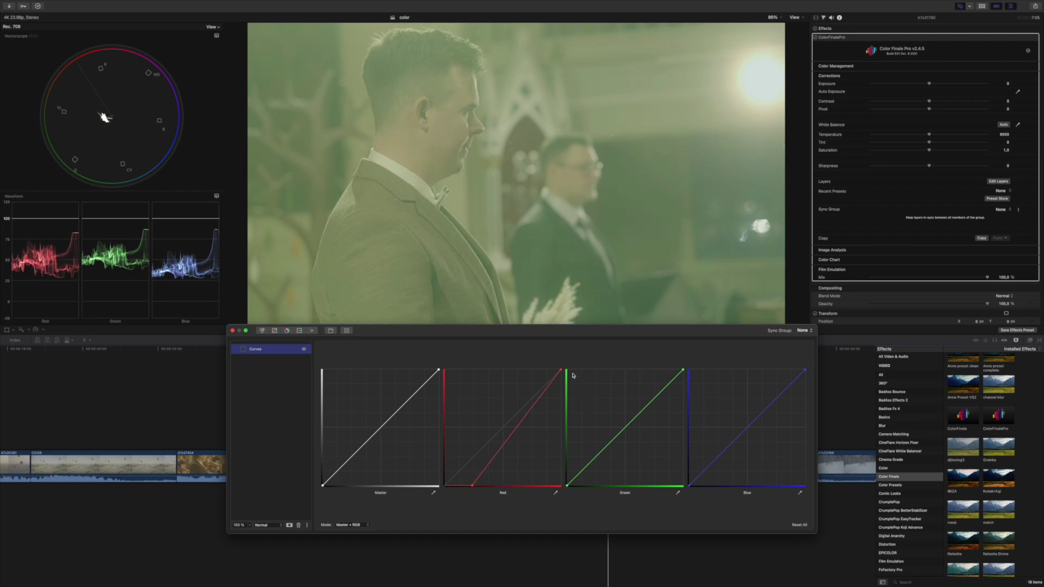
drag(560, 369, 581, 378)
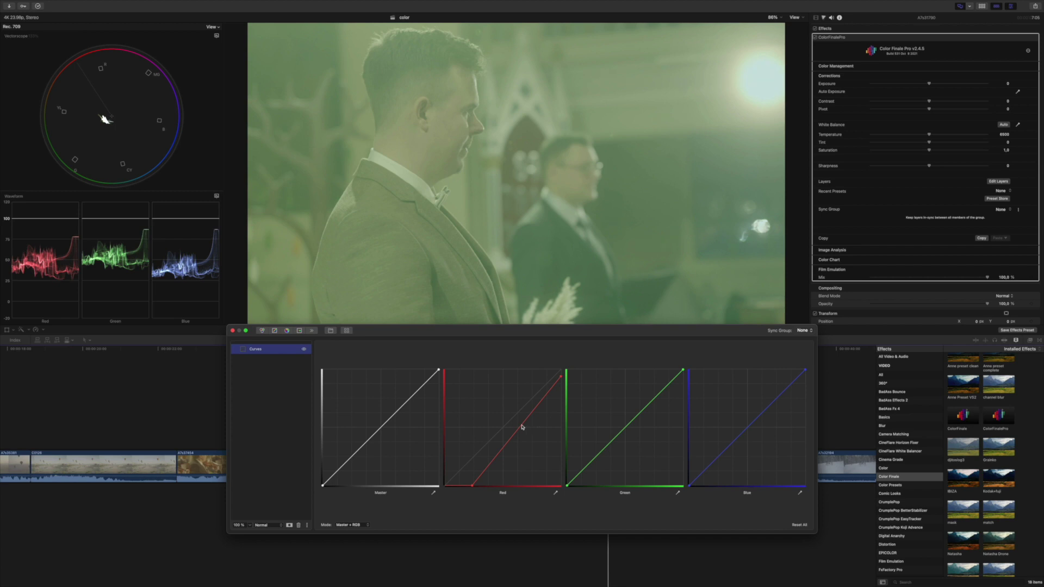
drag(517, 433, 520, 430)
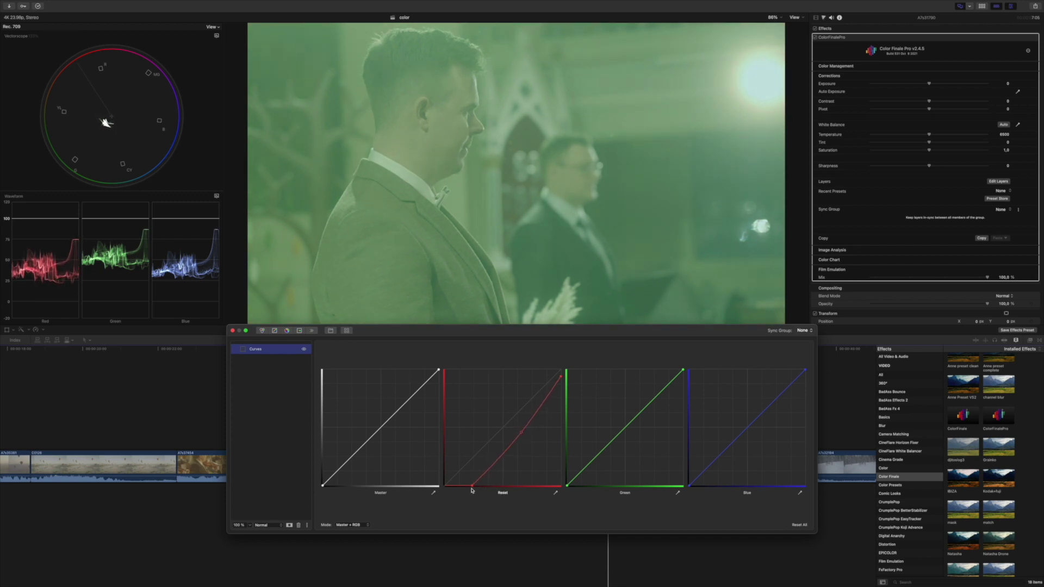
drag(472, 486, 449, 486)
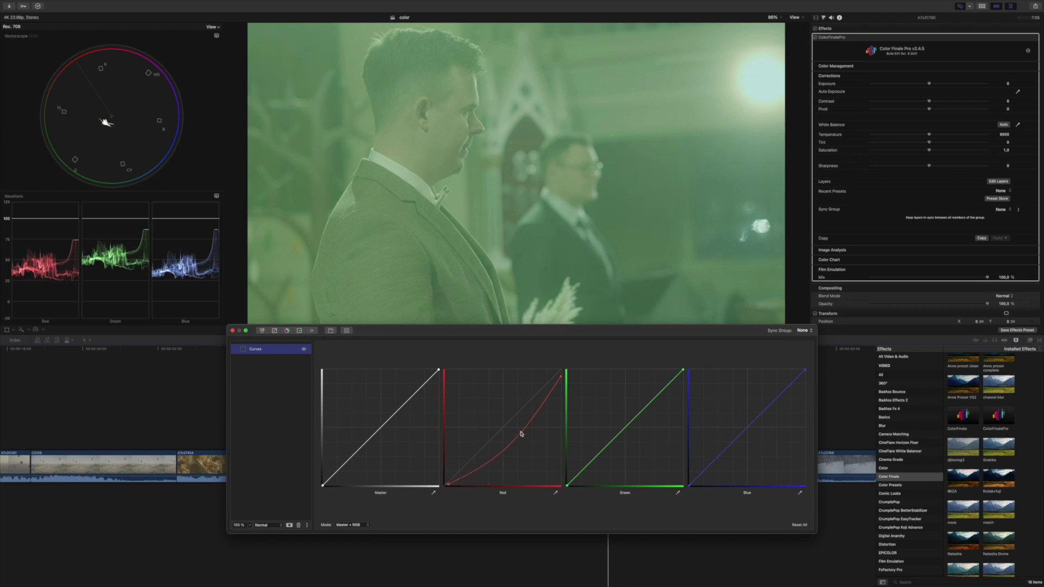
drag(521, 433, 519, 432)
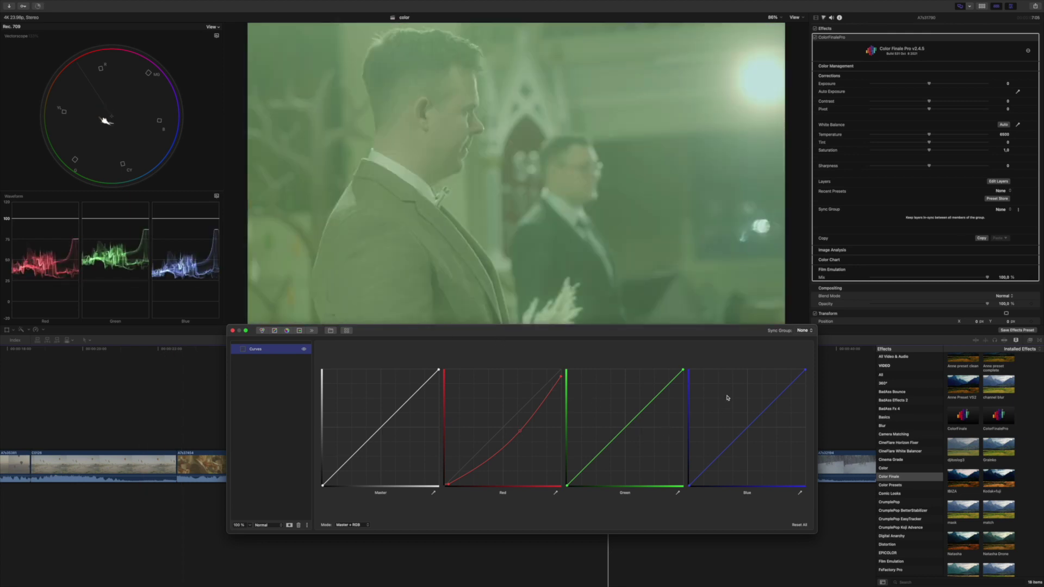
Balance green against red by lowering the green curve's highlights and midtones, shifting its black point inward and fine-tuning the red midpoint
drag(682, 370, 686, 377)
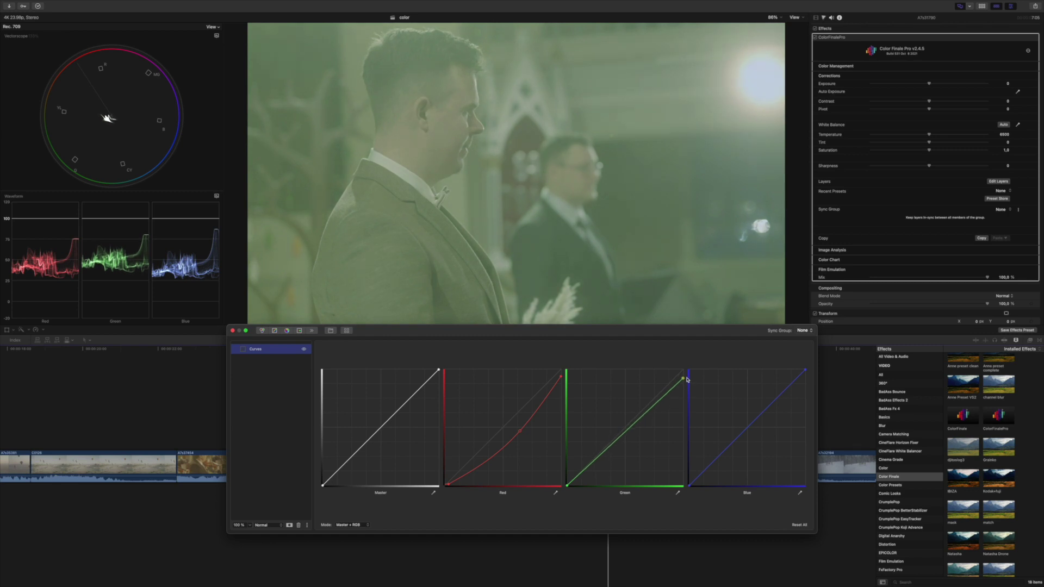
click(634, 426)
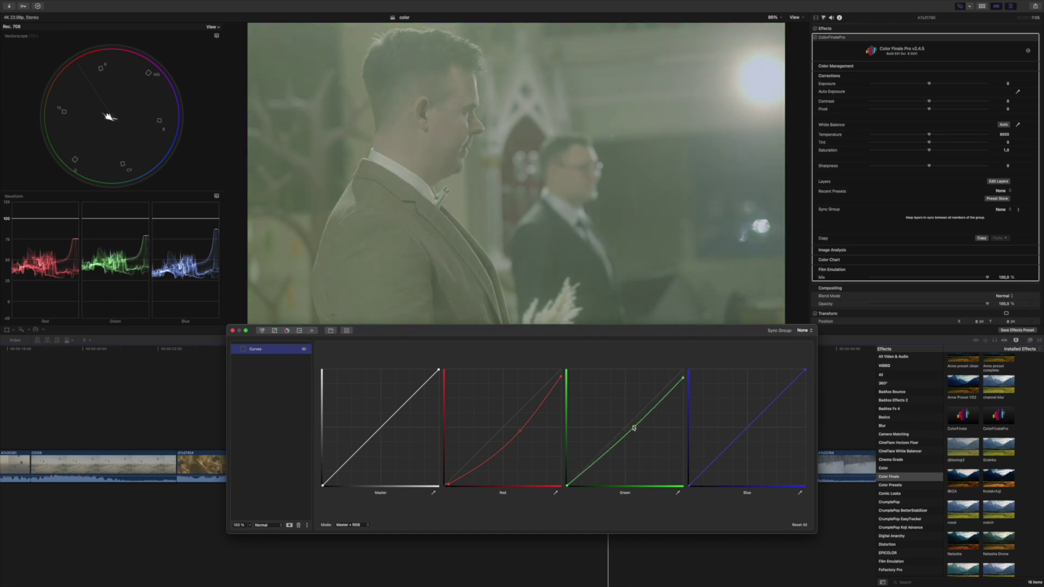
drag(567, 487, 586, 492)
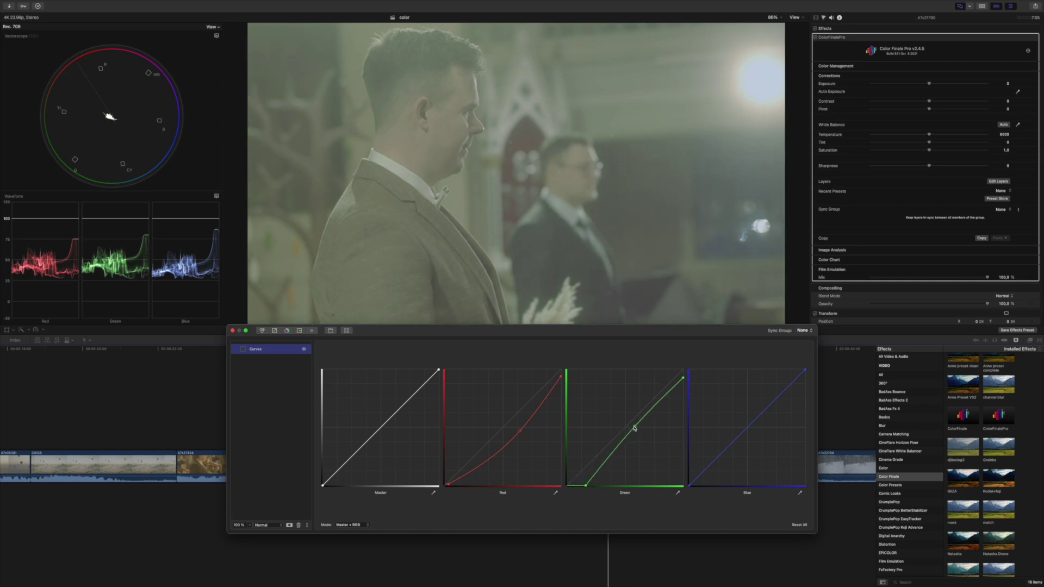
drag(634, 428, 637, 431)
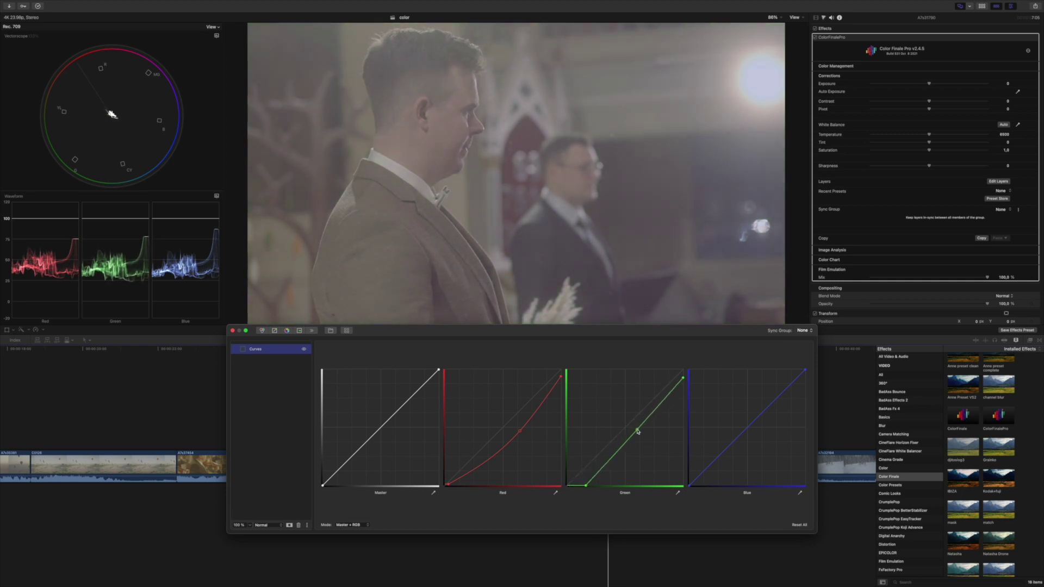
drag(520, 430, 520, 433)
Add a second Curves layer and increase contrast by moving the master curve's black and white points inward
drag(439, 331, 395, 335)
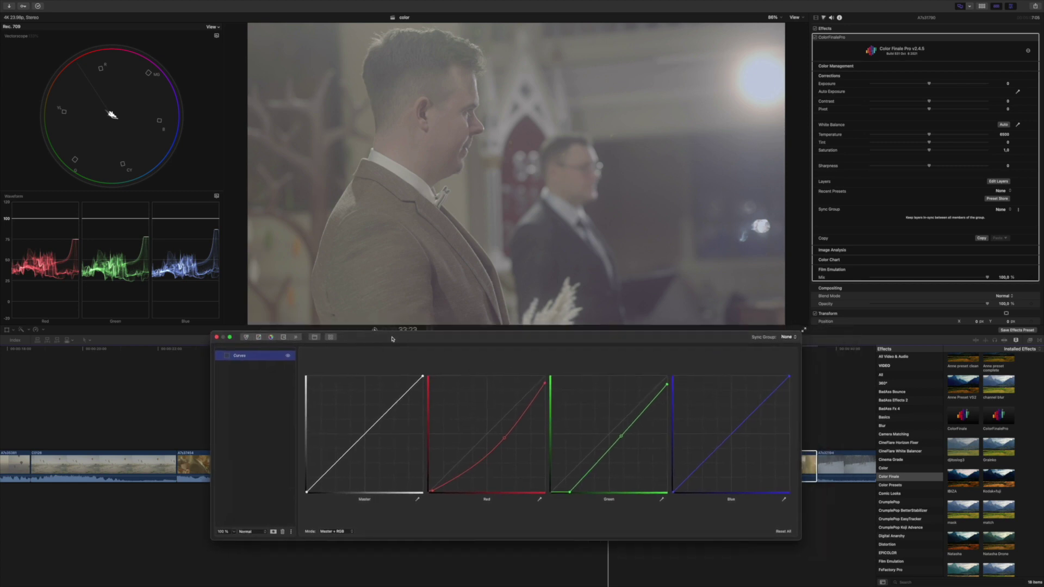
click(258, 337)
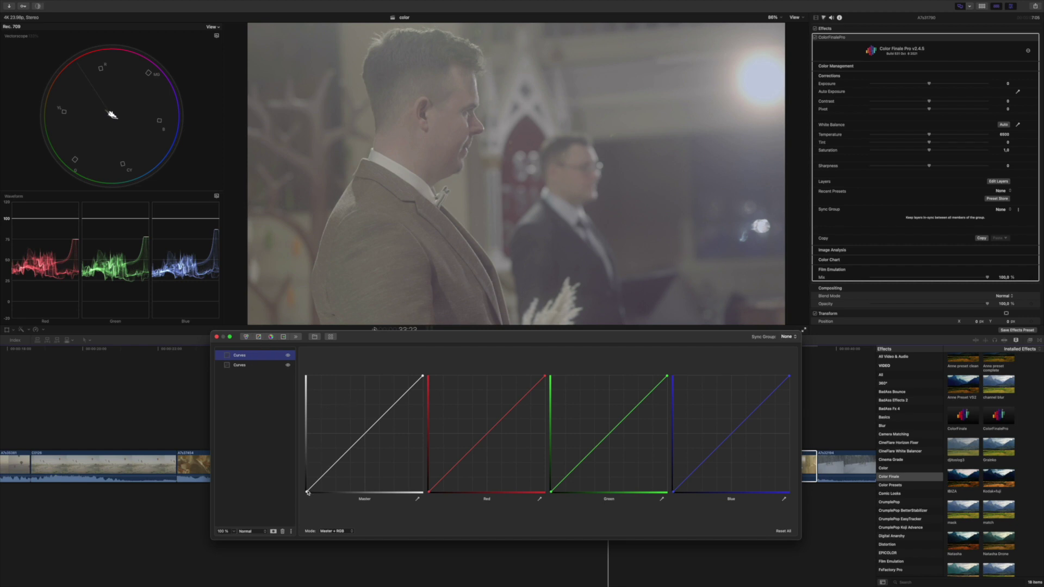
drag(306, 491, 333, 500)
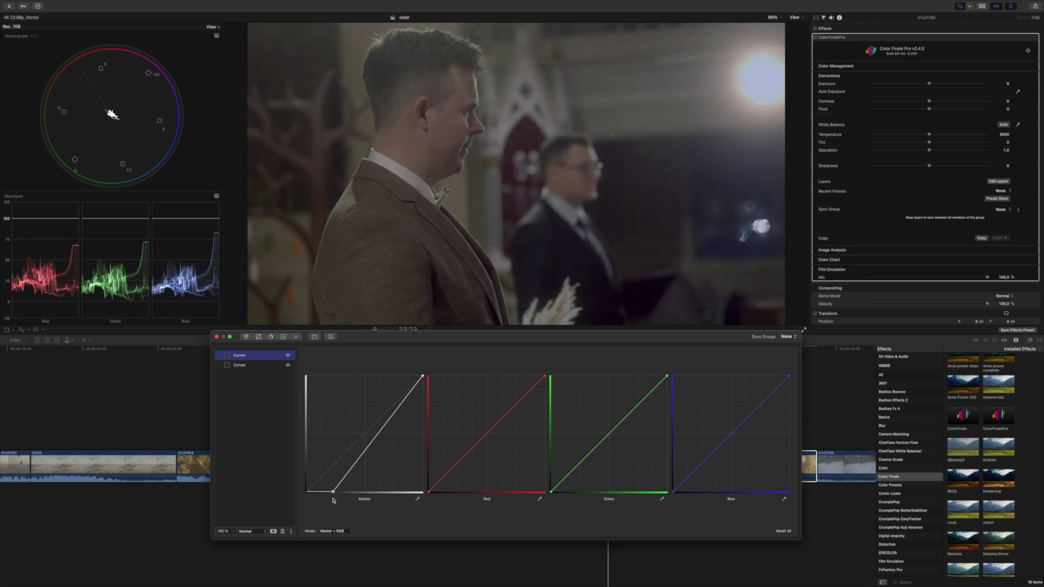
drag(424, 379, 412, 372)
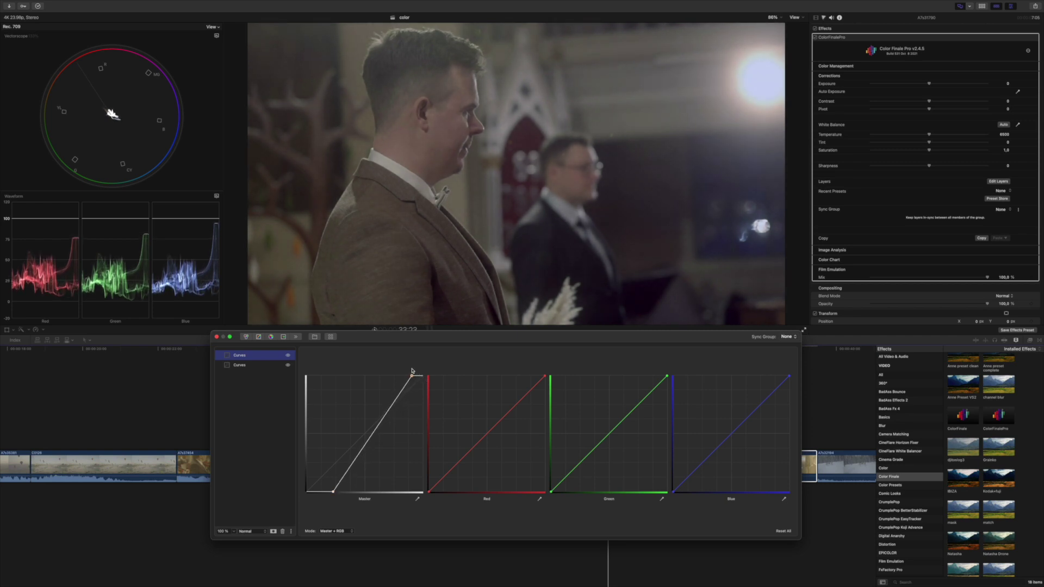
Add a third Curves layer, darken the shadows with a bend in the master curve and slightly lower the blue curve's shadows
click(259, 337)
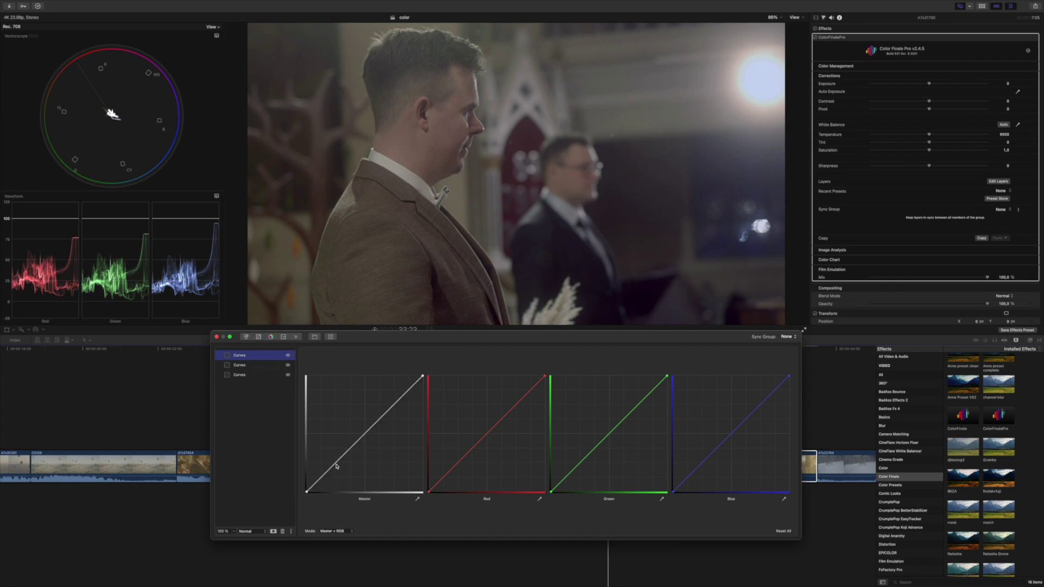
drag(332, 468, 362, 444)
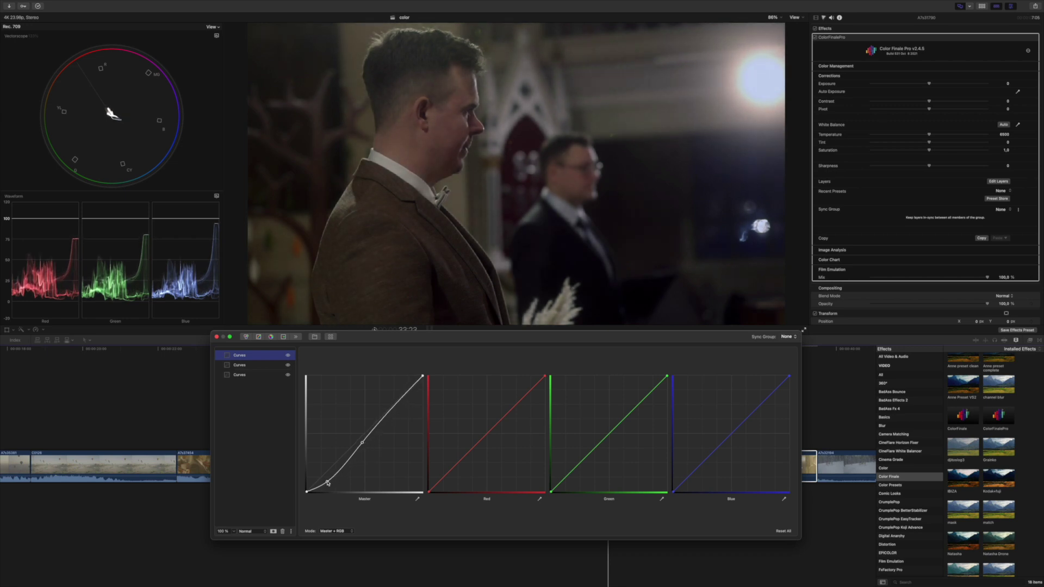
drag(327, 481, 327, 481)
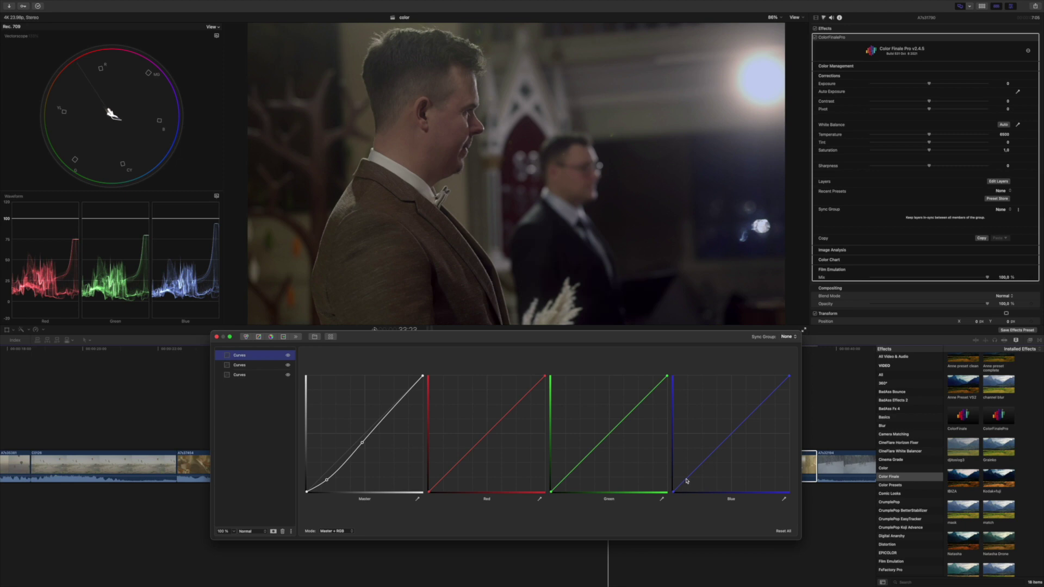
drag(688, 480, 688, 481)
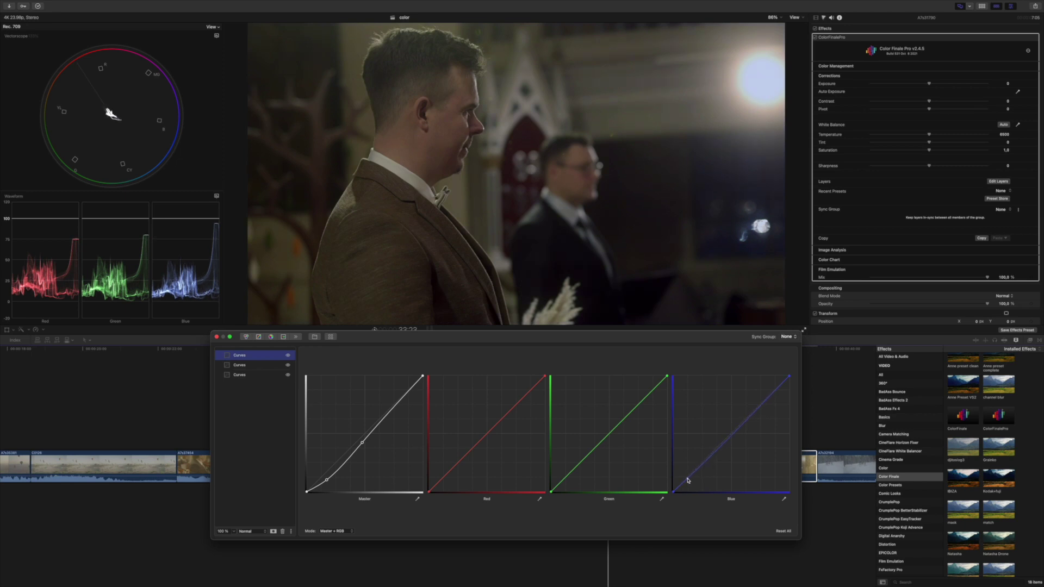
Raise the clip's saturation to 1.08 and lower its exposure slightly
mouse_move(518, 338)
mouse_down()
mouse_move(530, 356)
mouse_move(506, 354)
mouse_up()
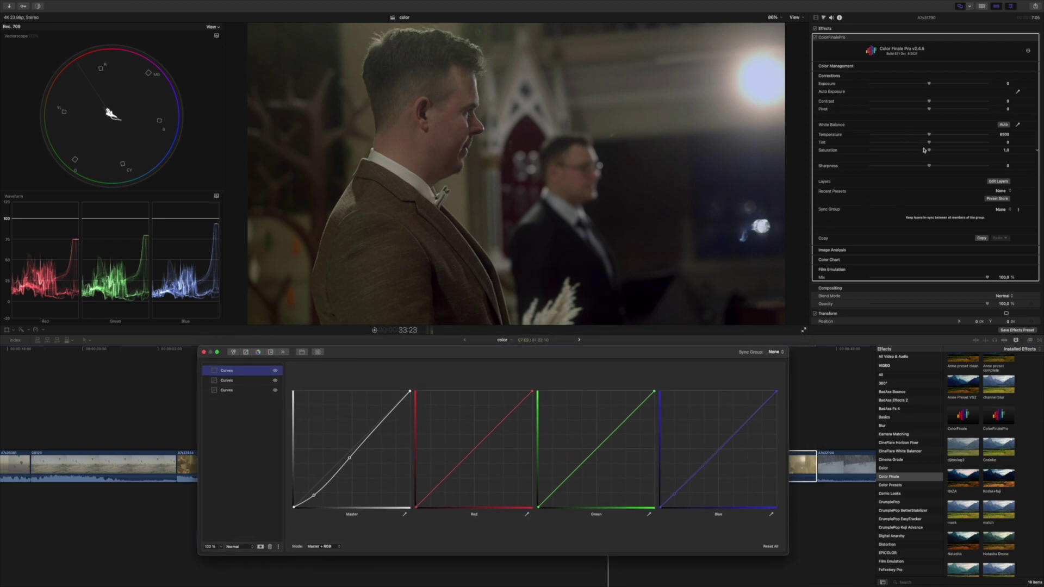
drag(928, 150, 930, 152)
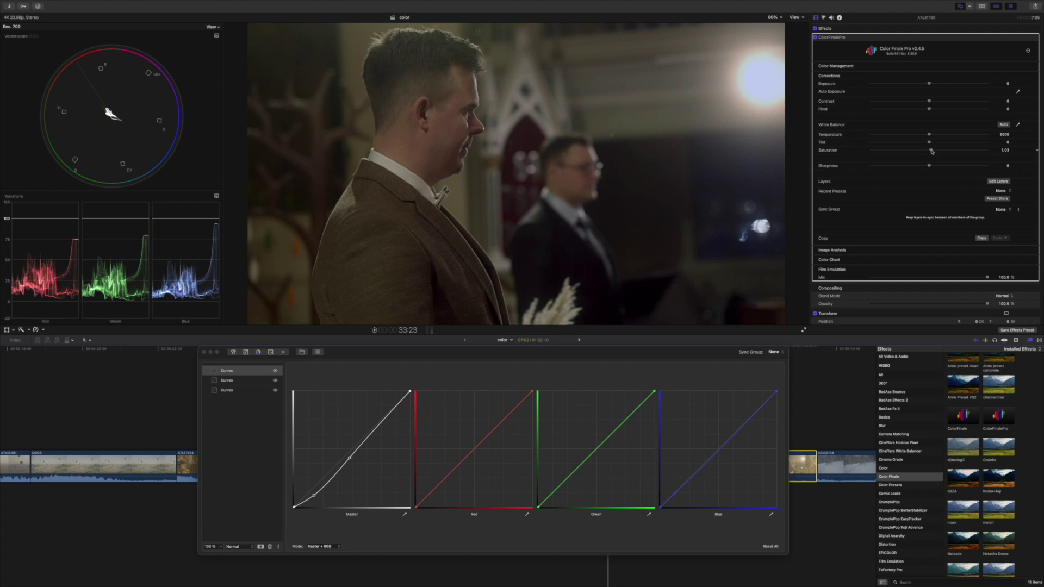
drag(931, 151, 933, 153)
drag(929, 84, 929, 85)
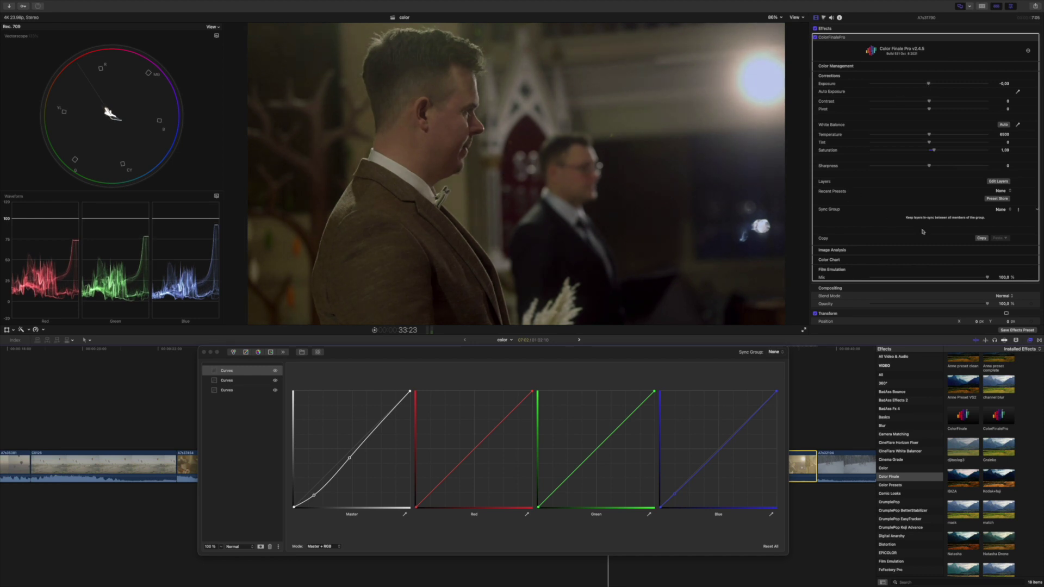
Isolate the front man's cheek and shirt collar with an ellipse to check their color on the scopes, then set isolation back to None
click(1027, 250)
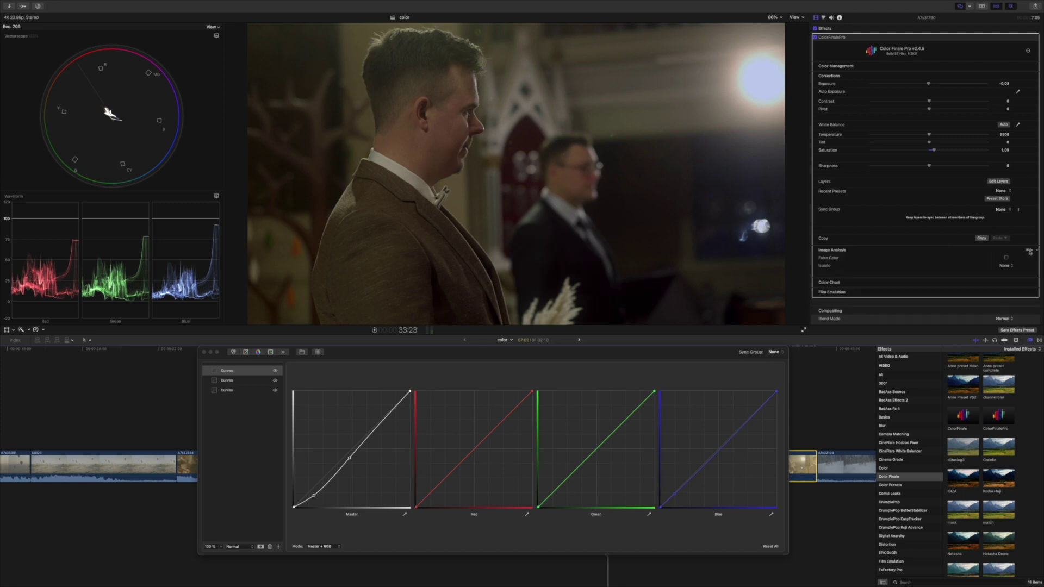
click(1005, 265)
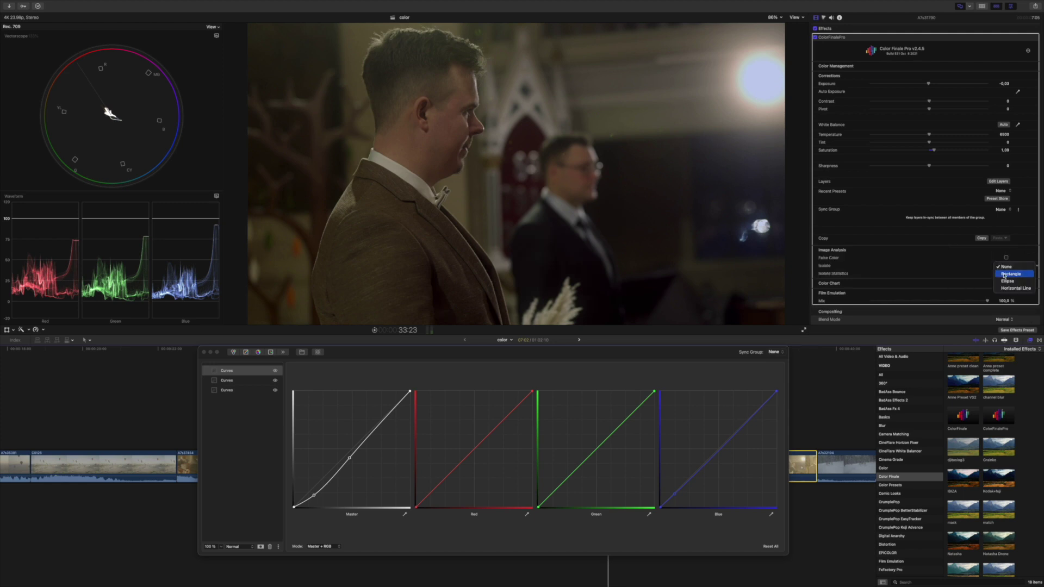
click(1008, 281)
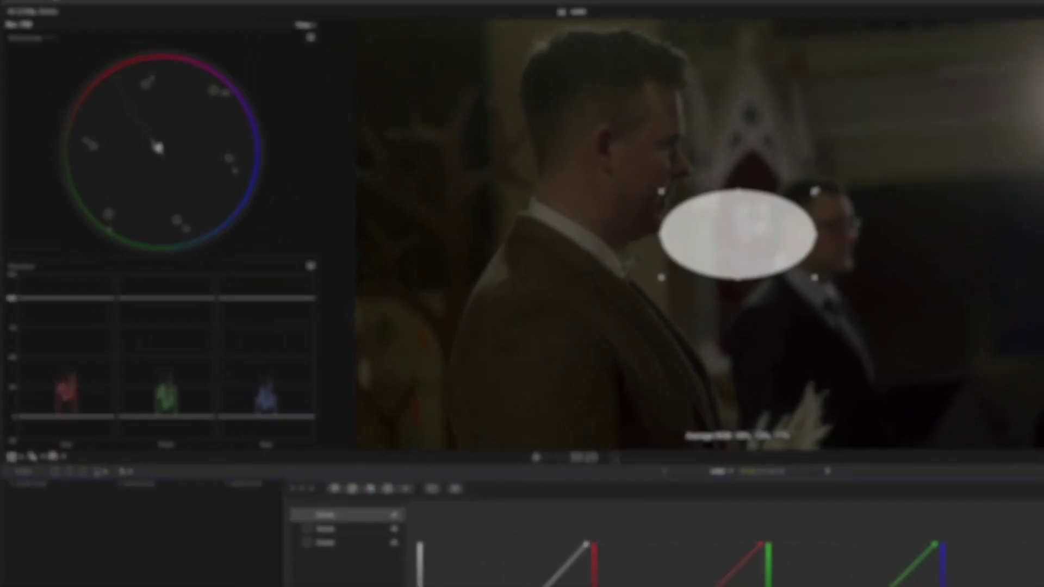
drag(569, 143, 498, 172)
drag(864, 277, 763, 228)
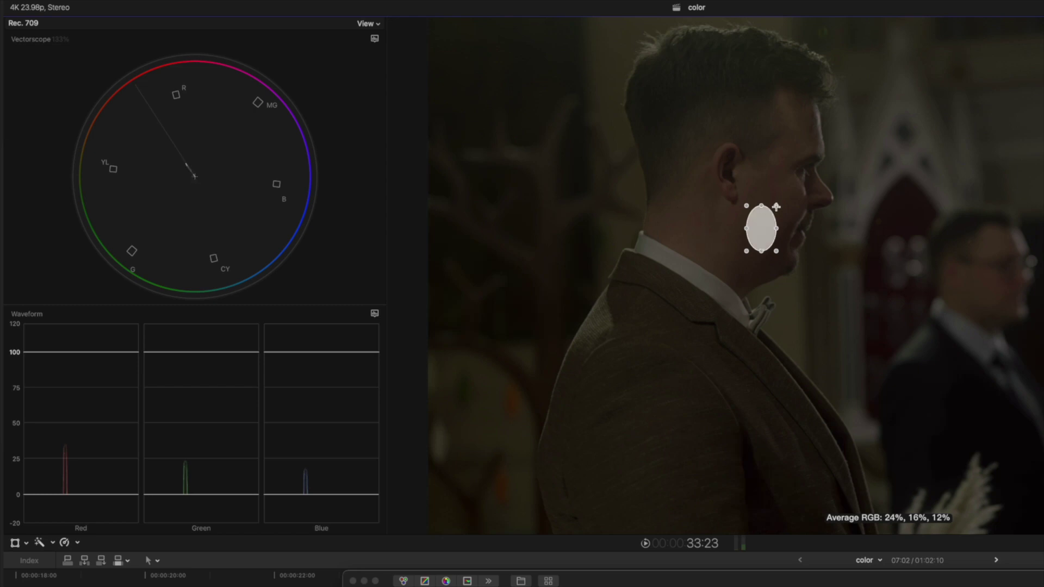
drag(775, 206, 702, 307)
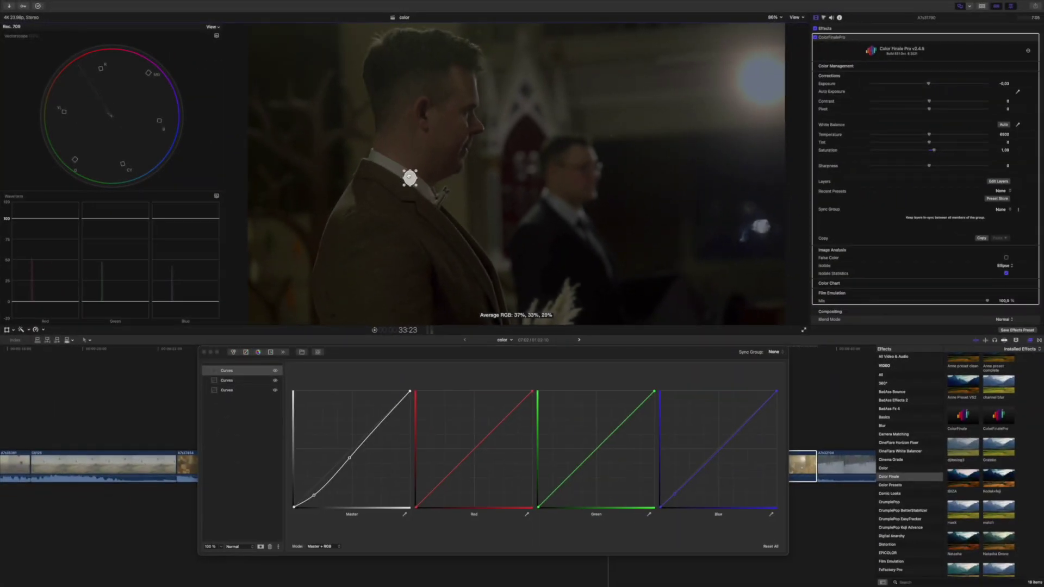
drag(409, 177, 411, 178)
click(1010, 261)
click(1003, 250)
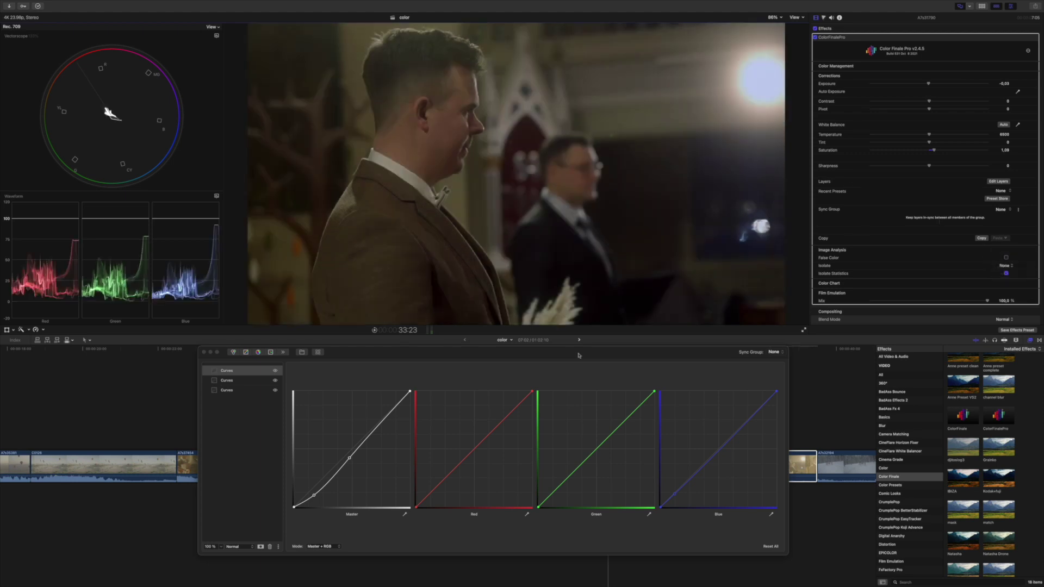
Compare the clip with the Color Finale Pro effect off and on, leaving it on
drag(479, 351, 524, 378)
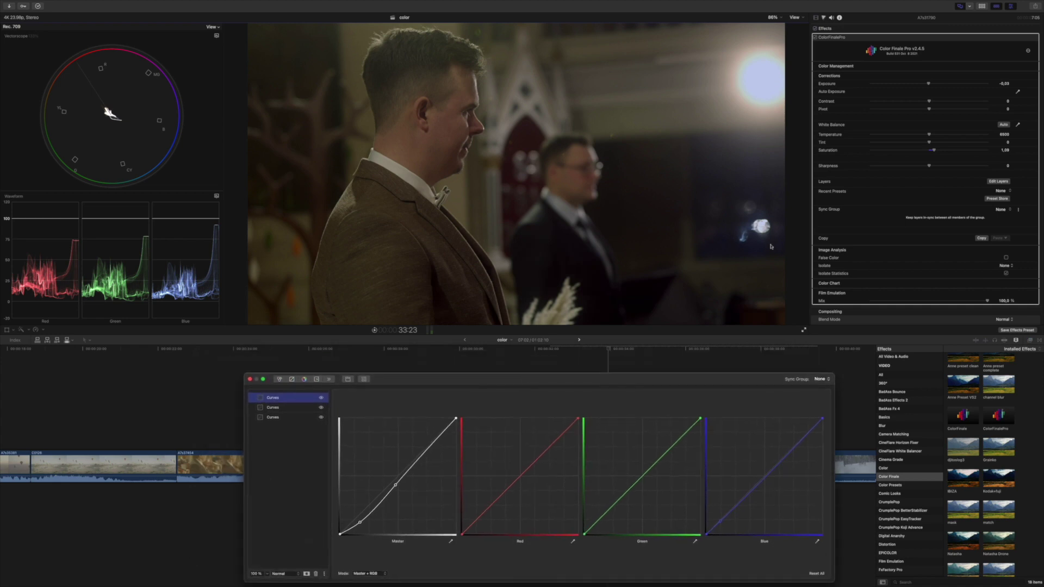
click(815, 37)
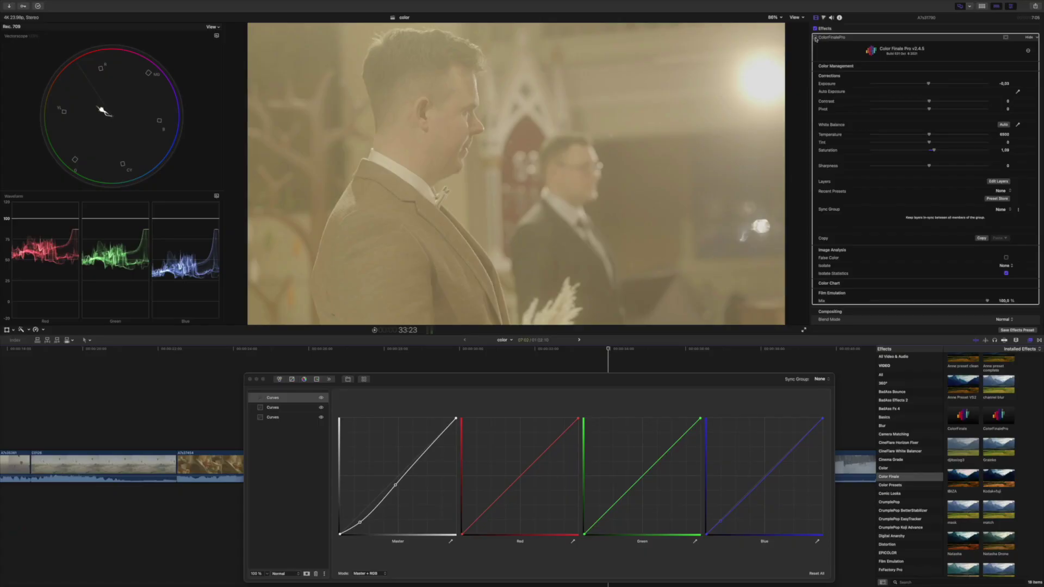
click(816, 38)
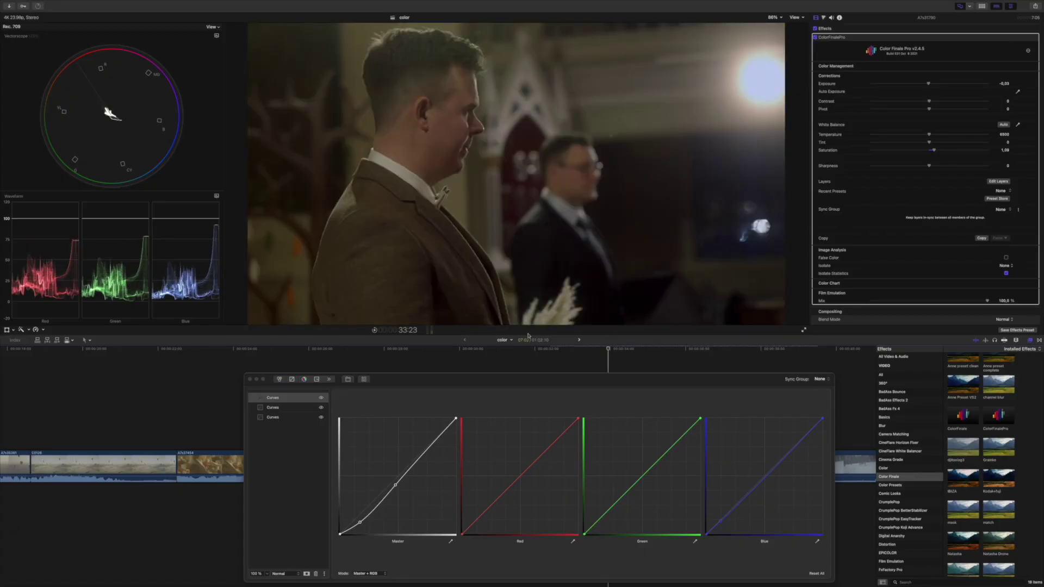
Add a fourth Curves layer beneath the others, anchor the master curve's shadows and upper midtones, and pull down its white point
drag(467, 384, 447, 373)
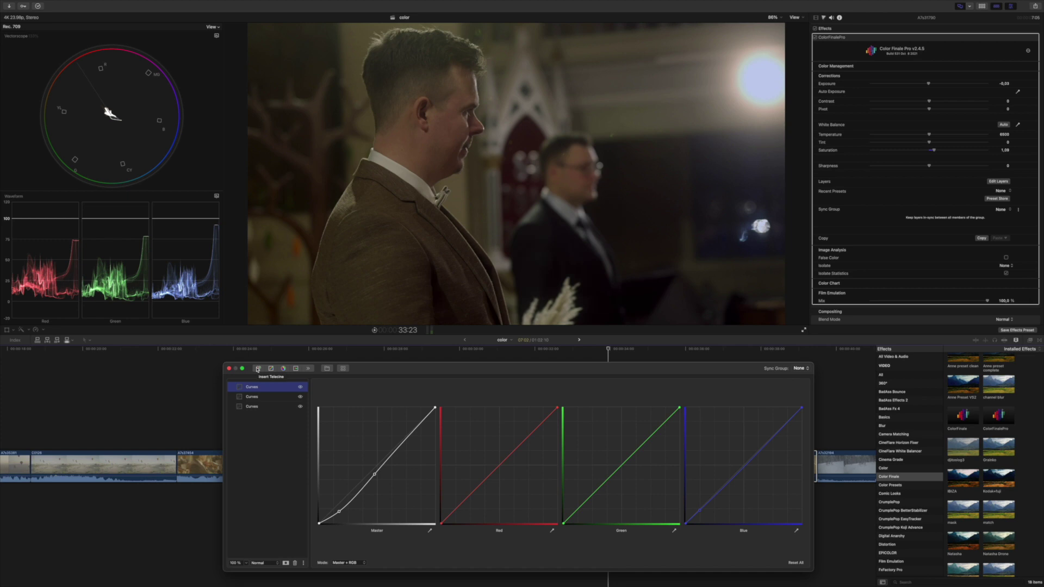
click(270, 369)
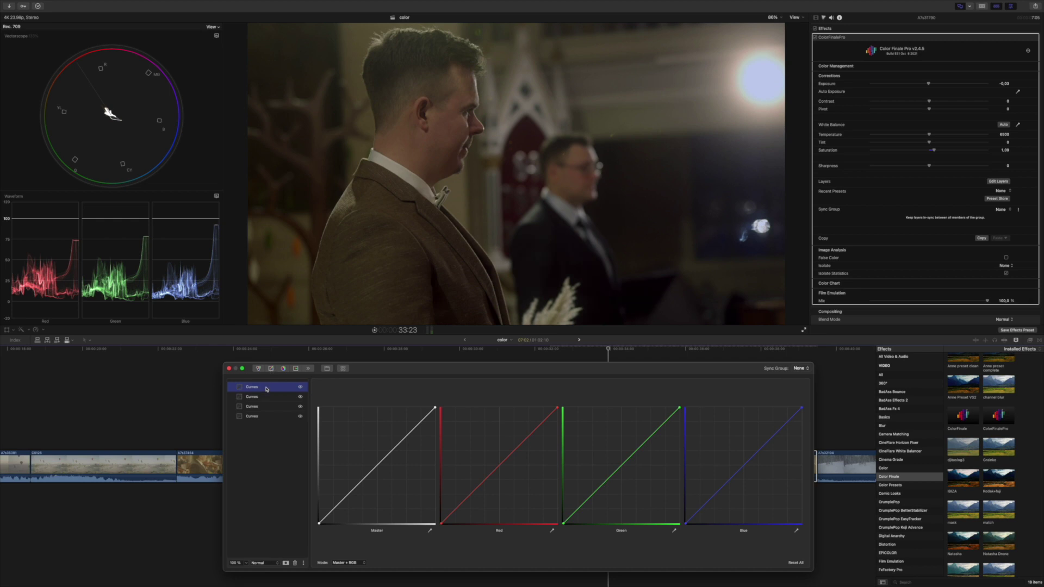
drag(266, 391, 262, 420)
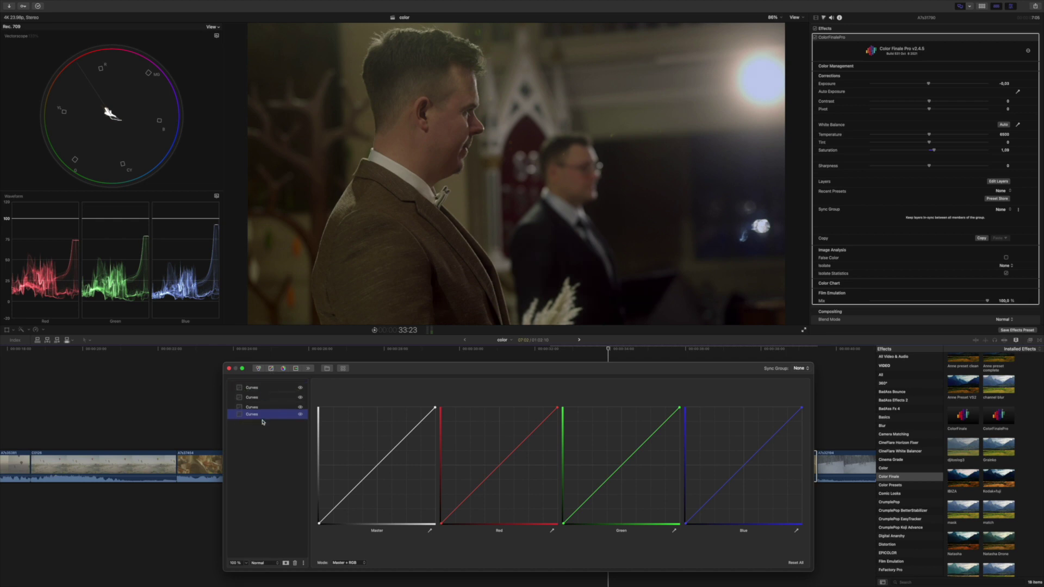
click(349, 492)
click(405, 440)
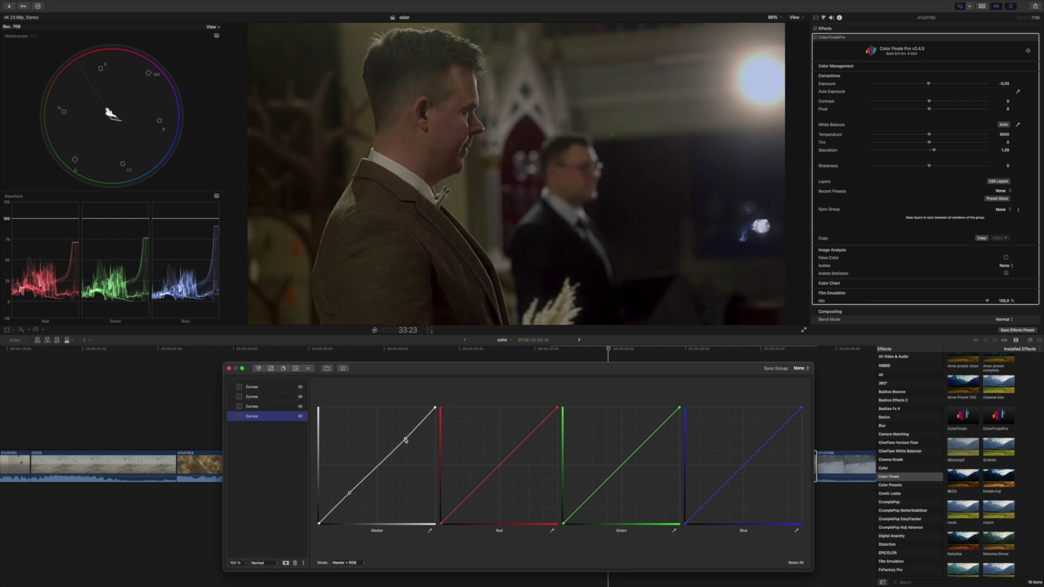
drag(435, 408, 437, 421)
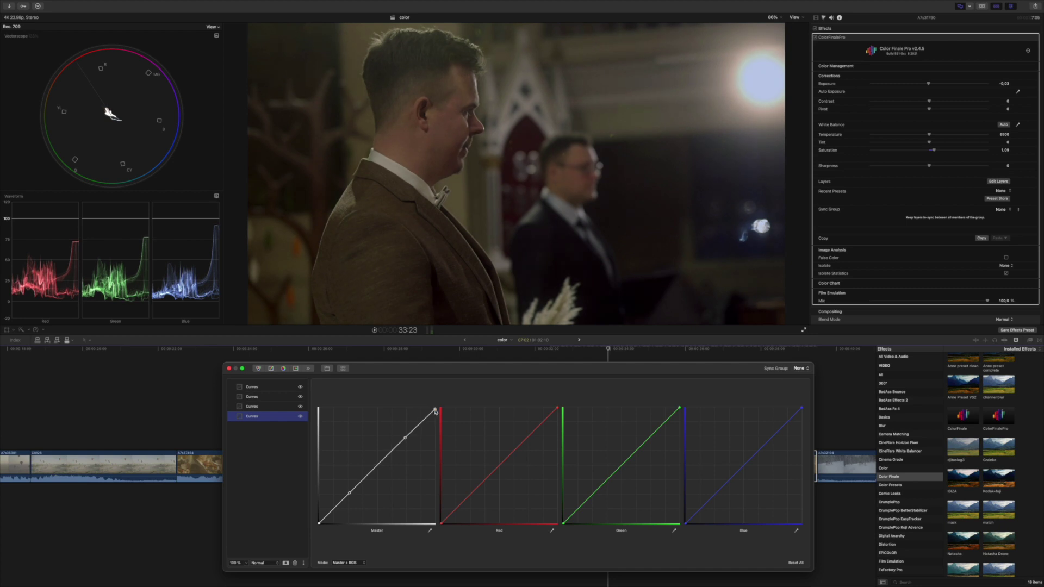
Lift the black point of the fourth layer's master curve, and set the clip's contrast to 4 and exposure to -0.07
drag(320, 522, 349, 493)
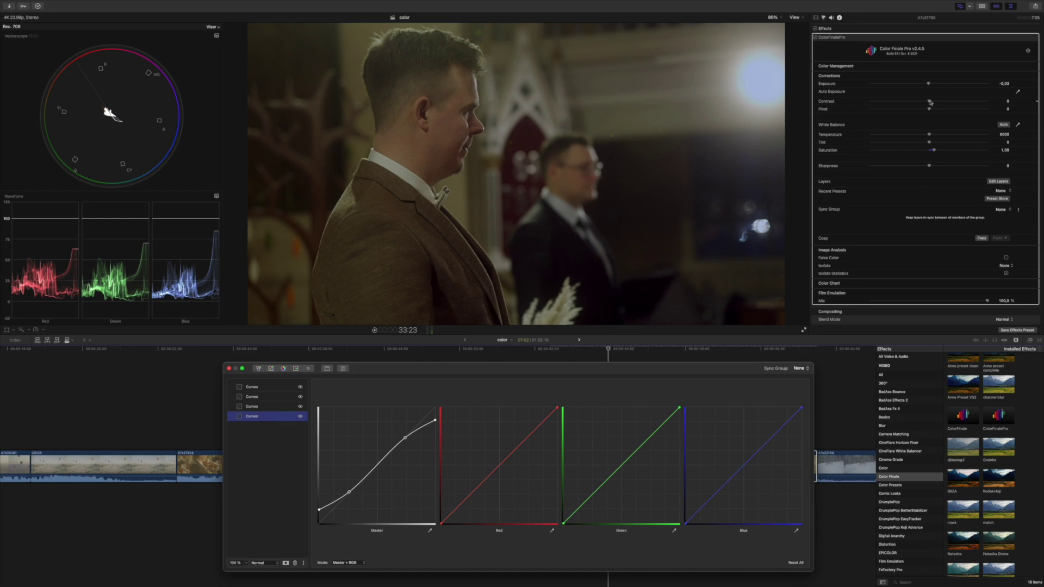
drag(930, 102, 929, 83)
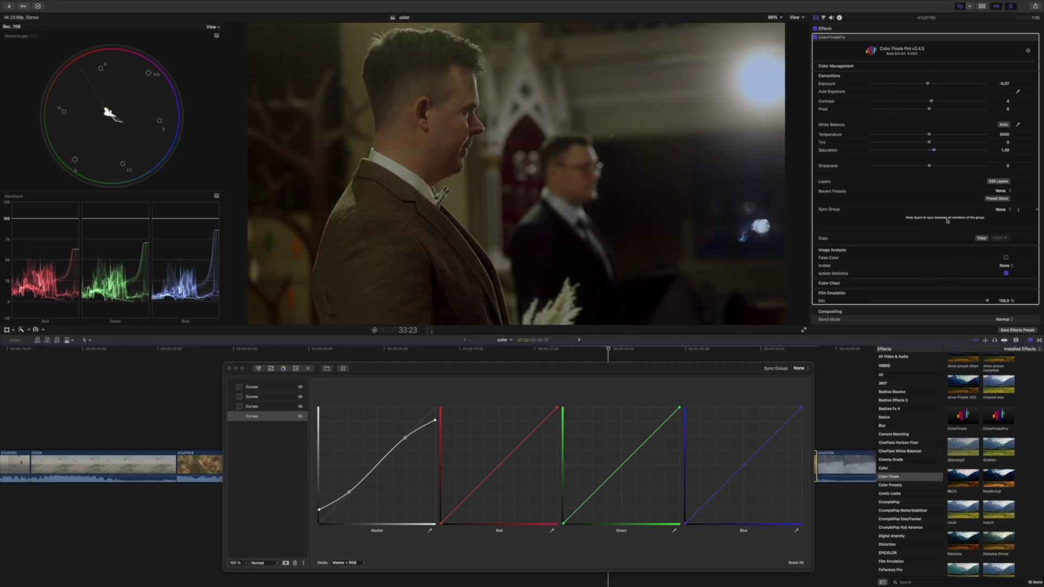
Set sharpness to -100 and enable film grain with amount about 39, size 1.84 and color variation 100
drag(929, 170, 863, 168)
scroll(868, 259, down, 2)
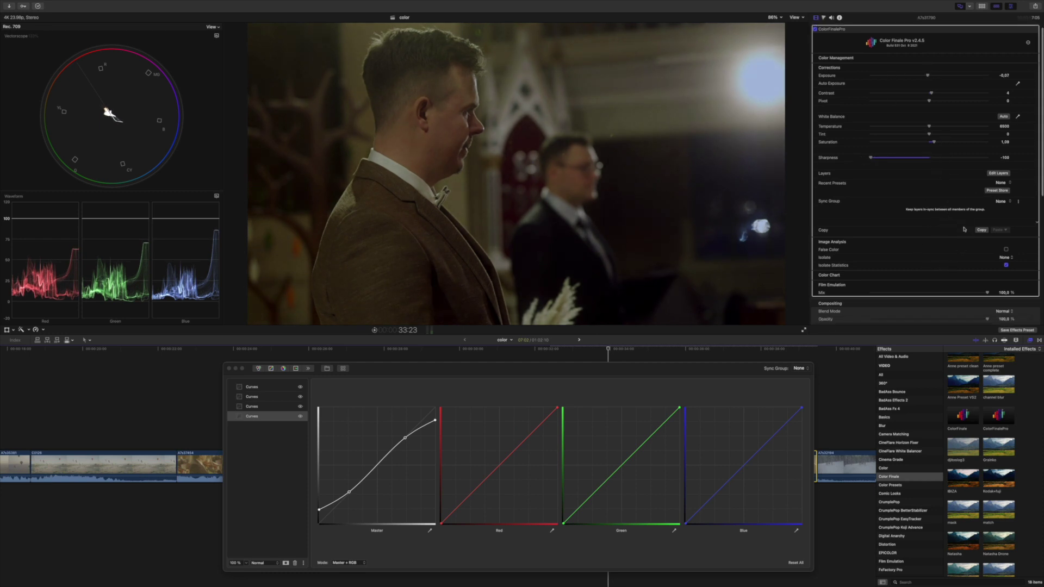
click(1029, 268)
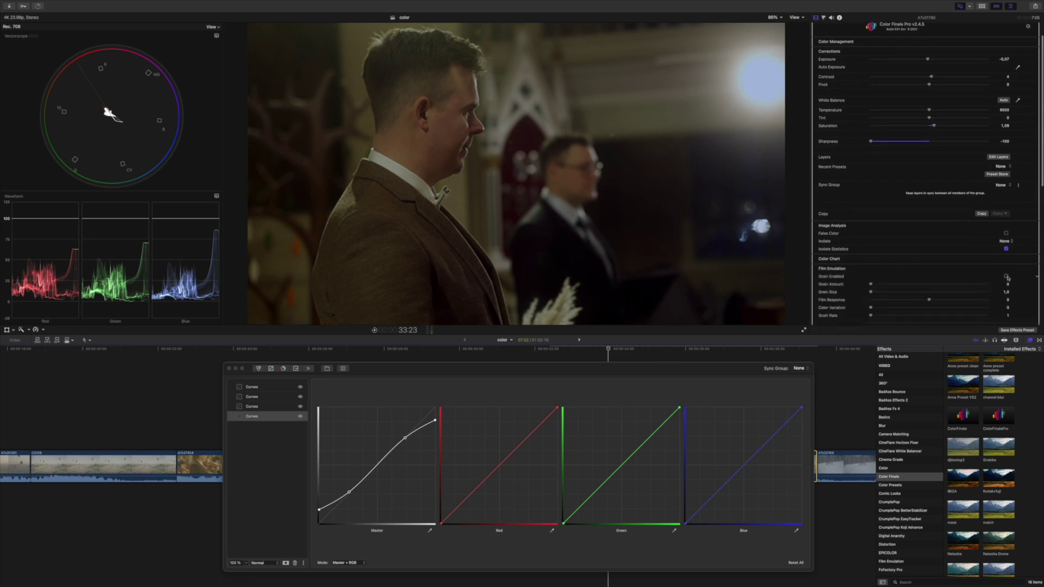
click(1006, 278)
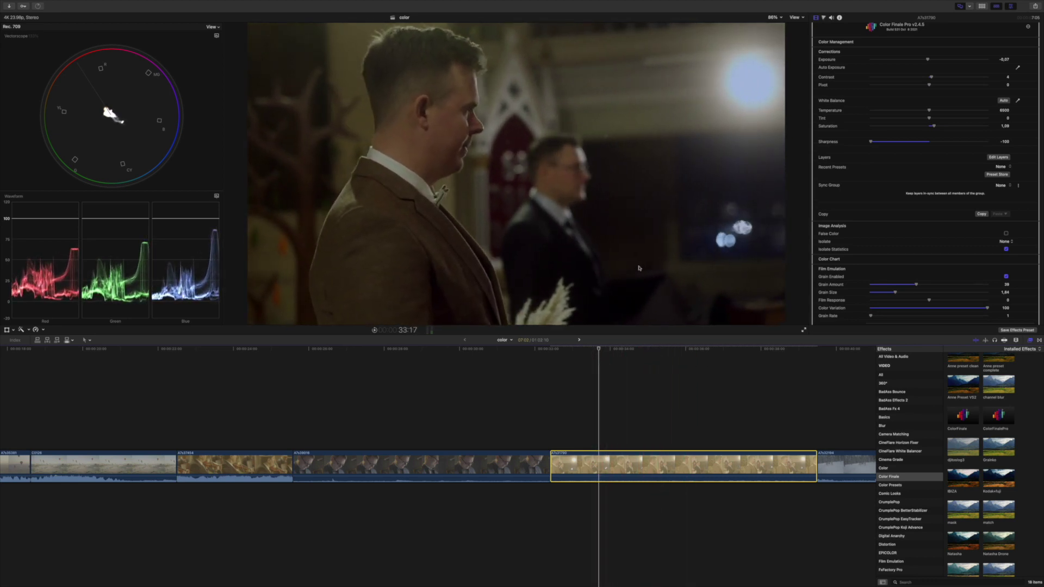
Warm the clip's temperature slightly and lower exposure to -0.1, comparing the grade with the Color Finale Pro effect off and on
scroll(863, 107, up, 2)
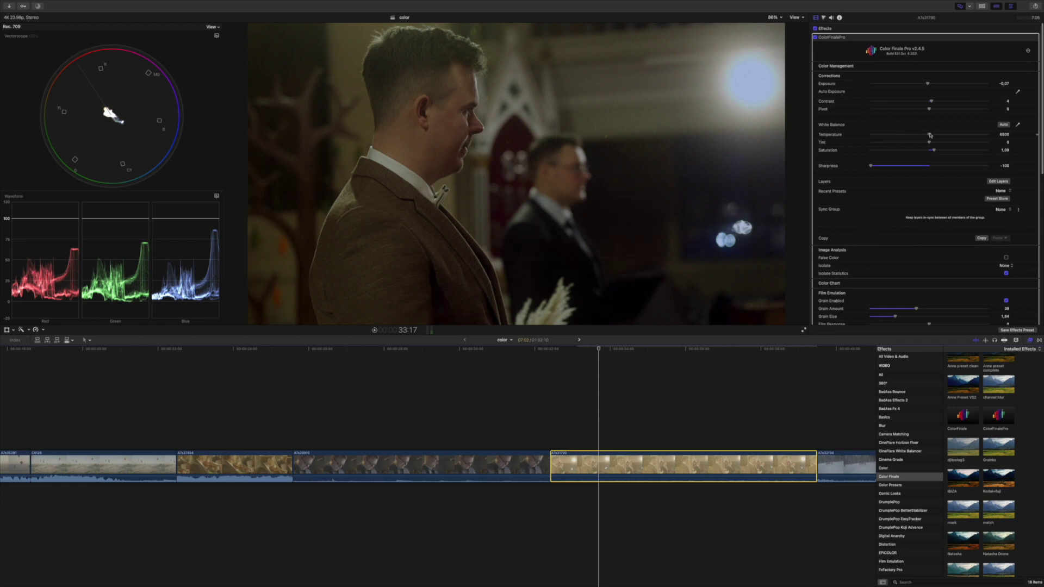
drag(931, 134, 933, 135)
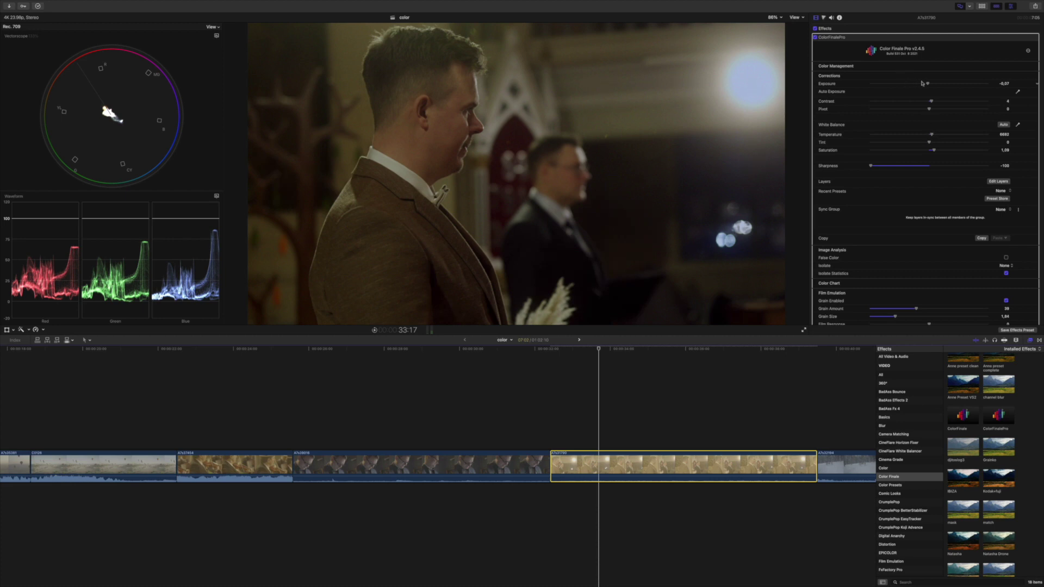
drag(927, 85, 927, 85)
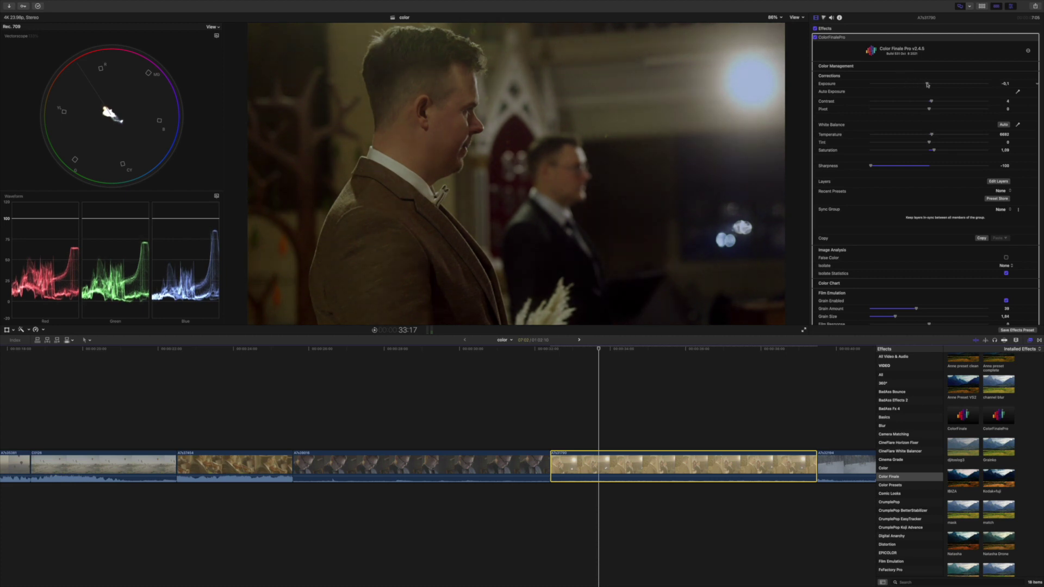
click(815, 37)
click(814, 37)
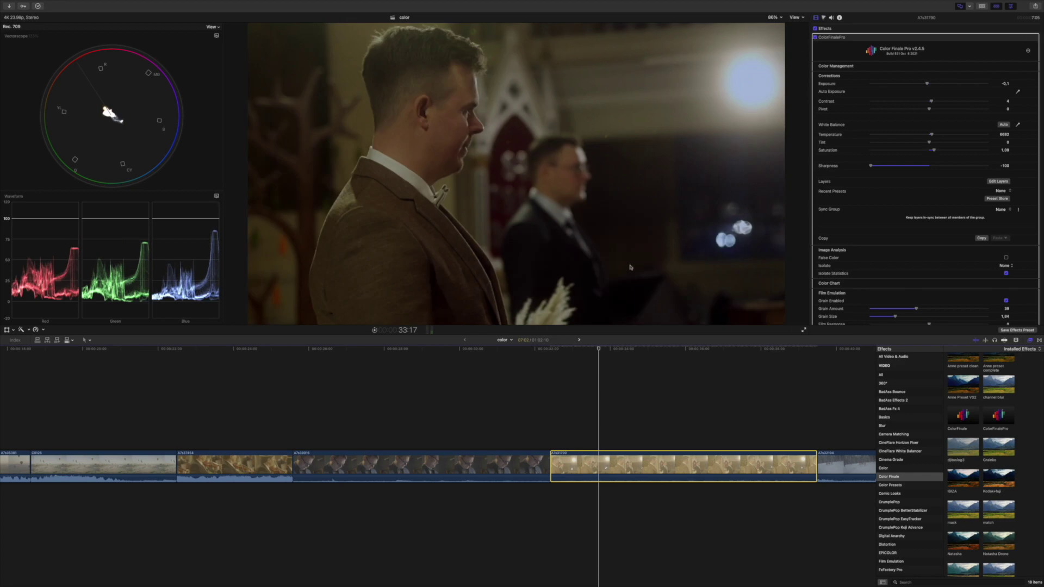